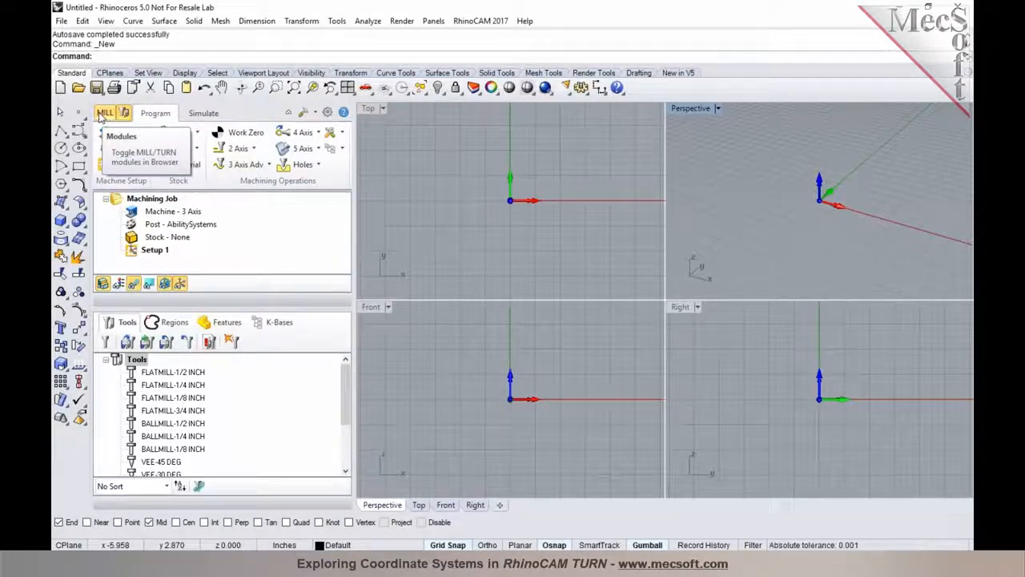
# Switch the CAM browser from MILL to the TURN module and maximize the Top view around the origin
pyautogui.click(464, 22)
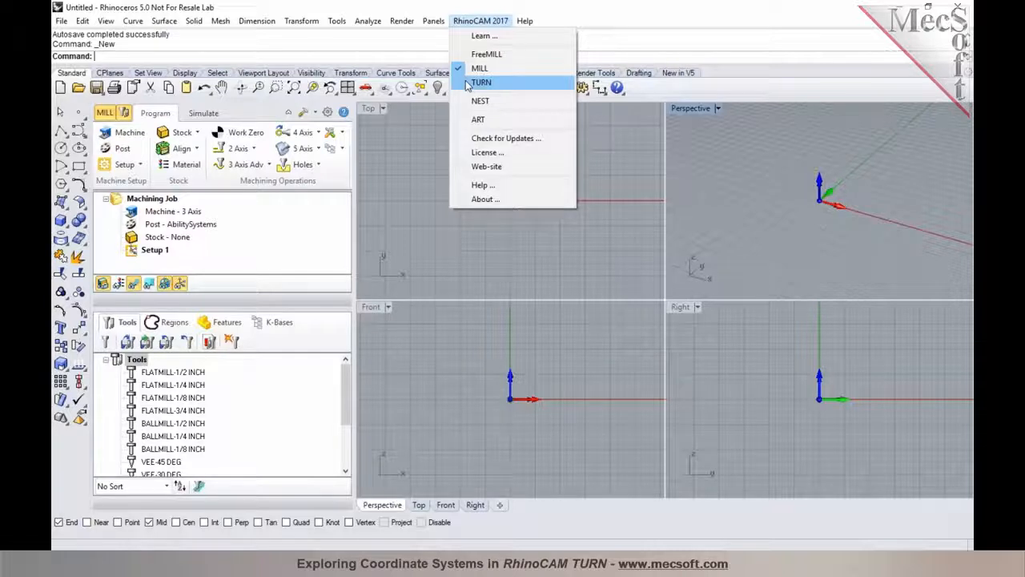
pyautogui.click(480, 82)
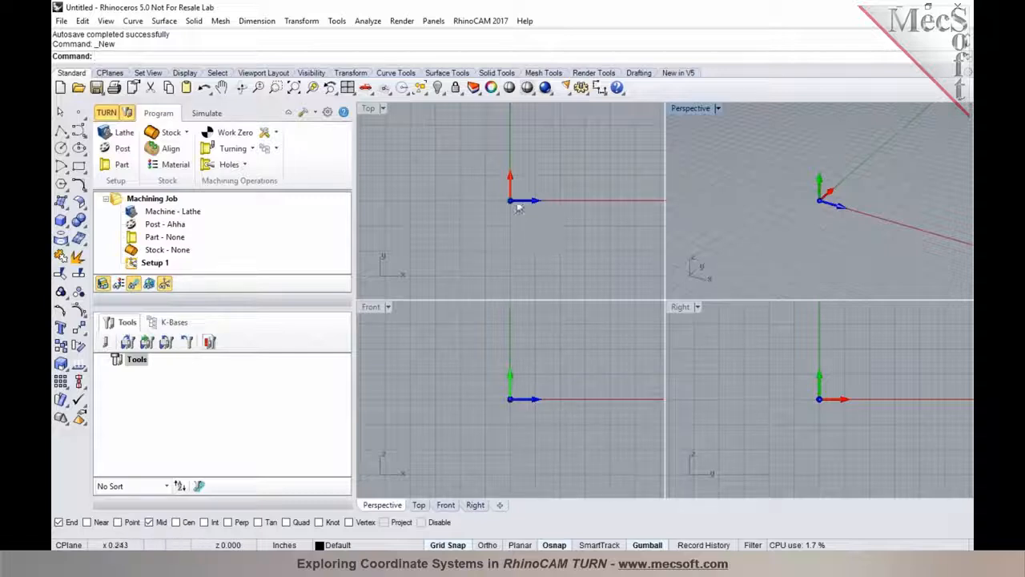
pyautogui.doubleClick(370, 112)
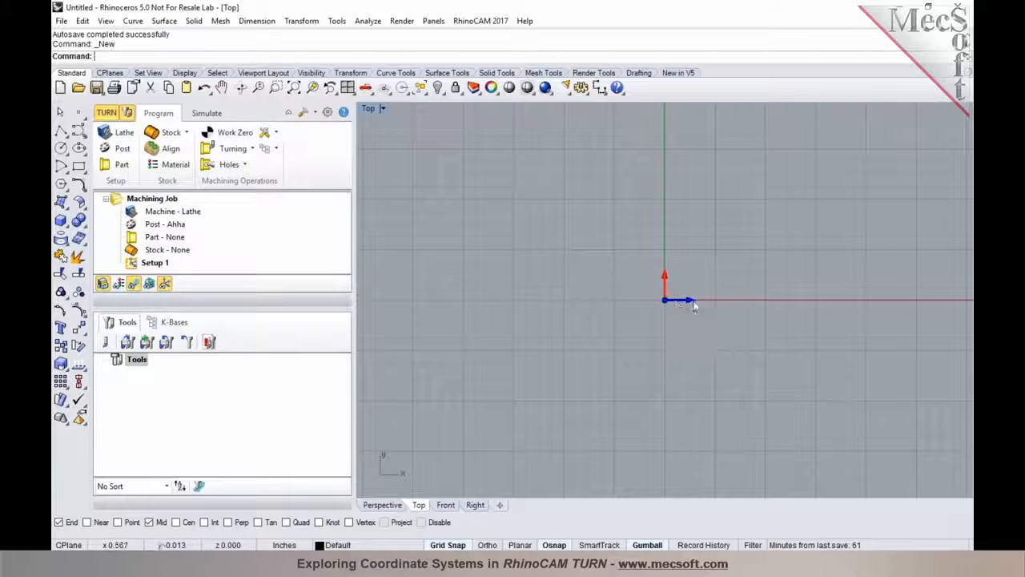
pyautogui.moveTo(556, 304); pyautogui.dragTo(597, 304, button='right')
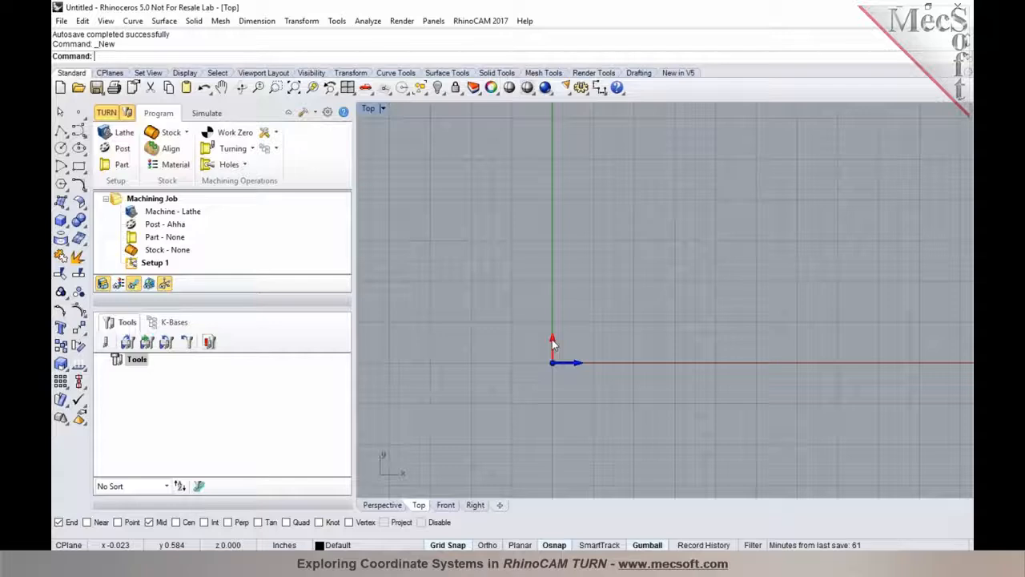
pyautogui.scroll(-5, 496, 313)
pyautogui.scroll(2, 537, 311)
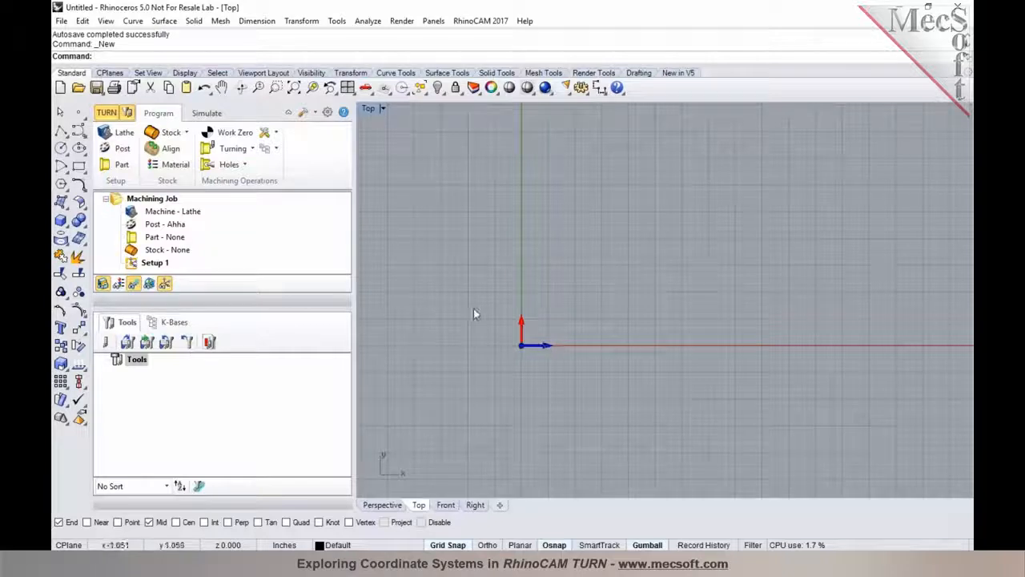
# Draw an open polyline half-profile in the Top view through (0,3), (6,3), (9,2), (11,2) and (11,0)
pyautogui.click(61, 132)
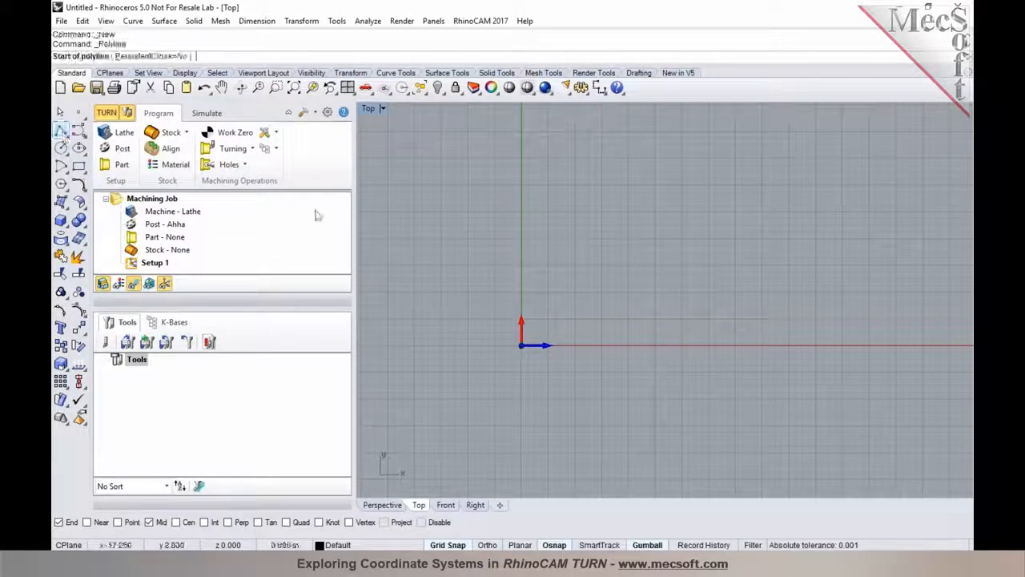
pyautogui.click(520, 265)
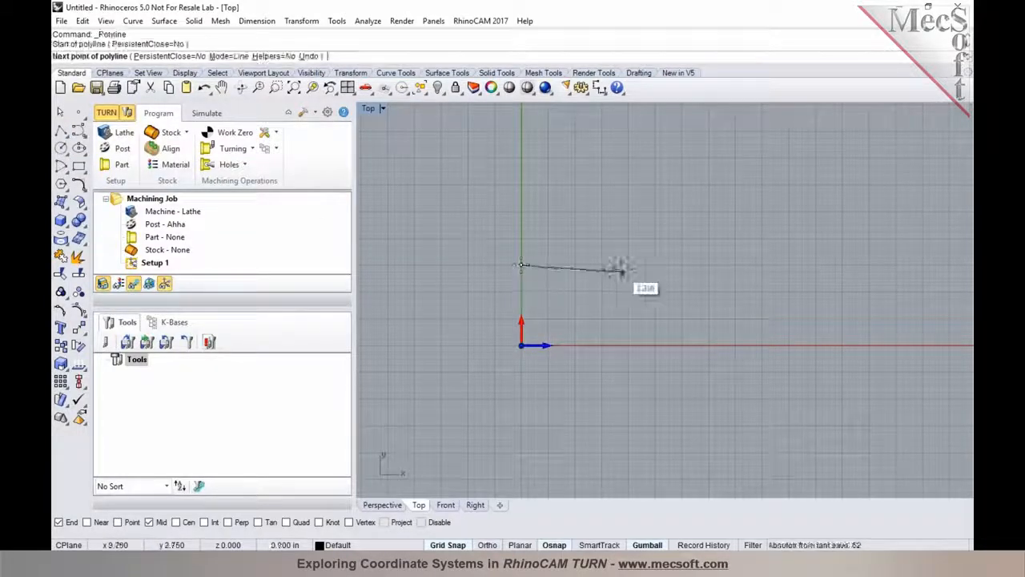
pyautogui.click(681, 265)
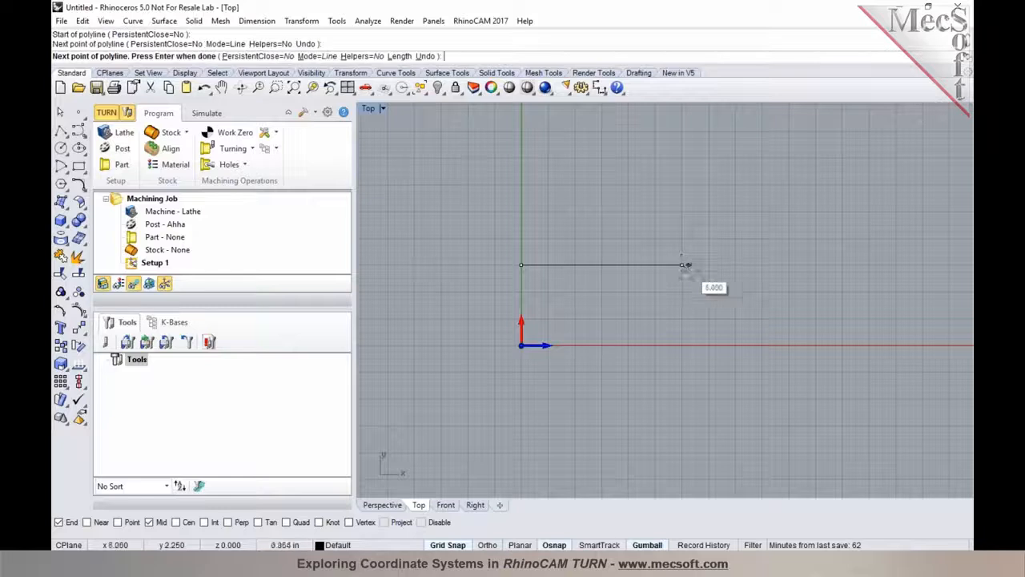
pyautogui.click(762, 291)
pyautogui.click(816, 291)
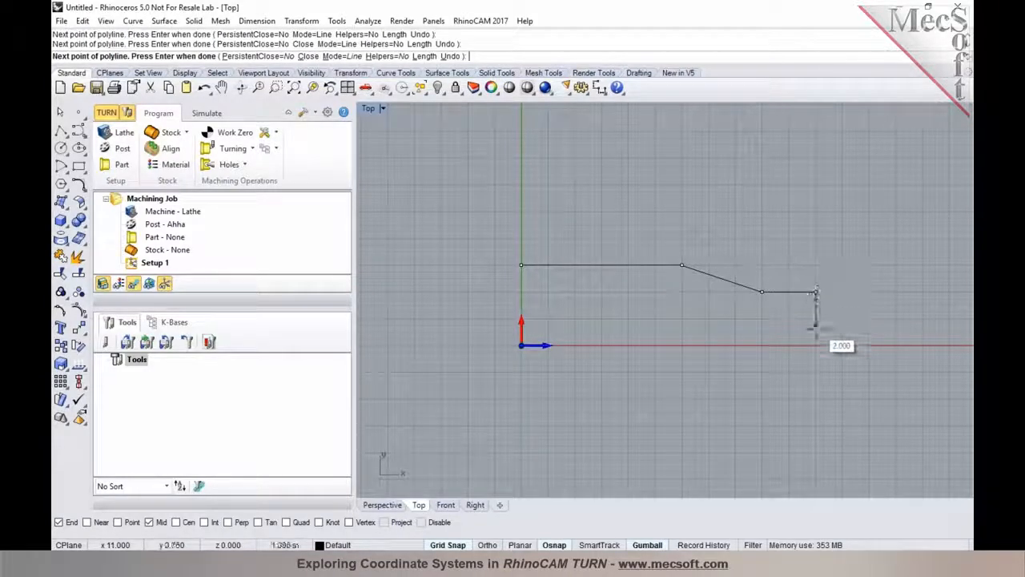
pyautogui.click(816, 345)
pyautogui.press('Return')
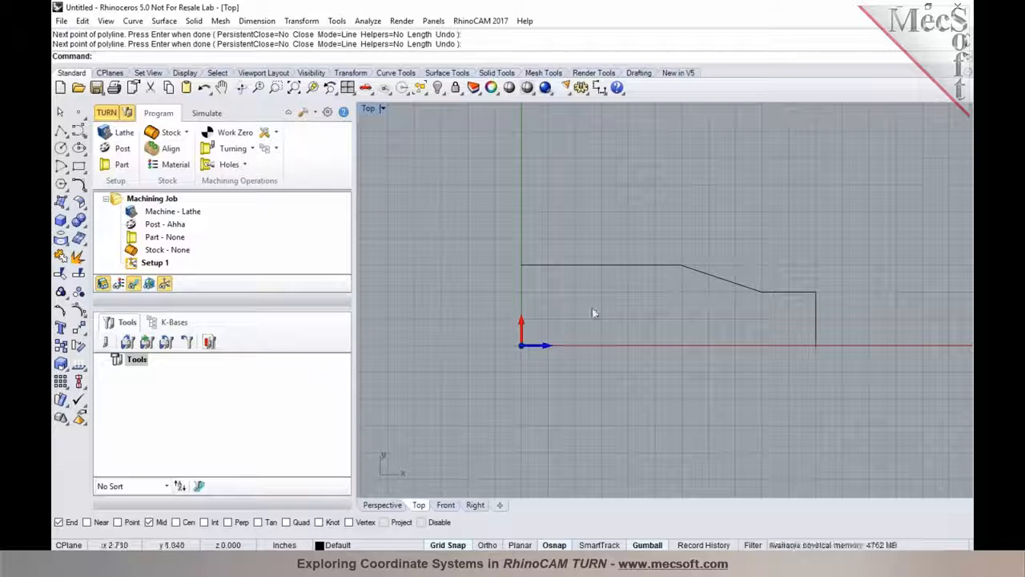
pyautogui.click(531, 265)
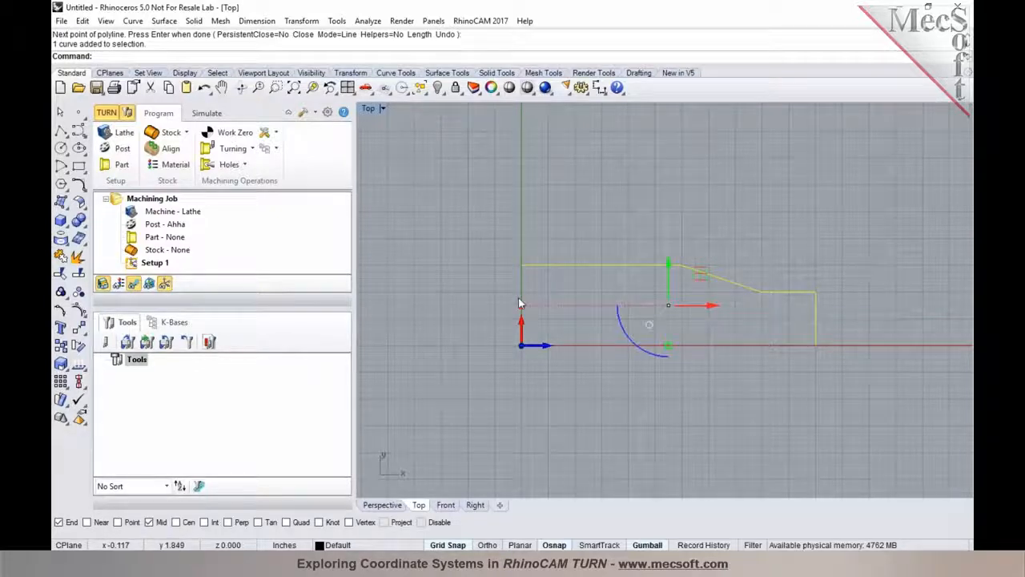
pyautogui.click(529, 351)
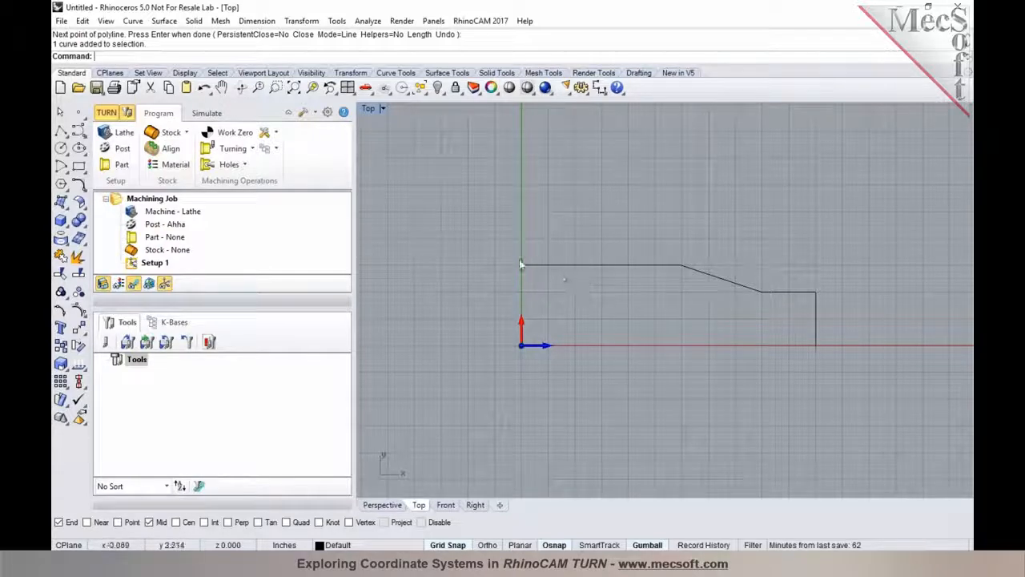
pyautogui.press('Return')
pyautogui.click(492, 321)
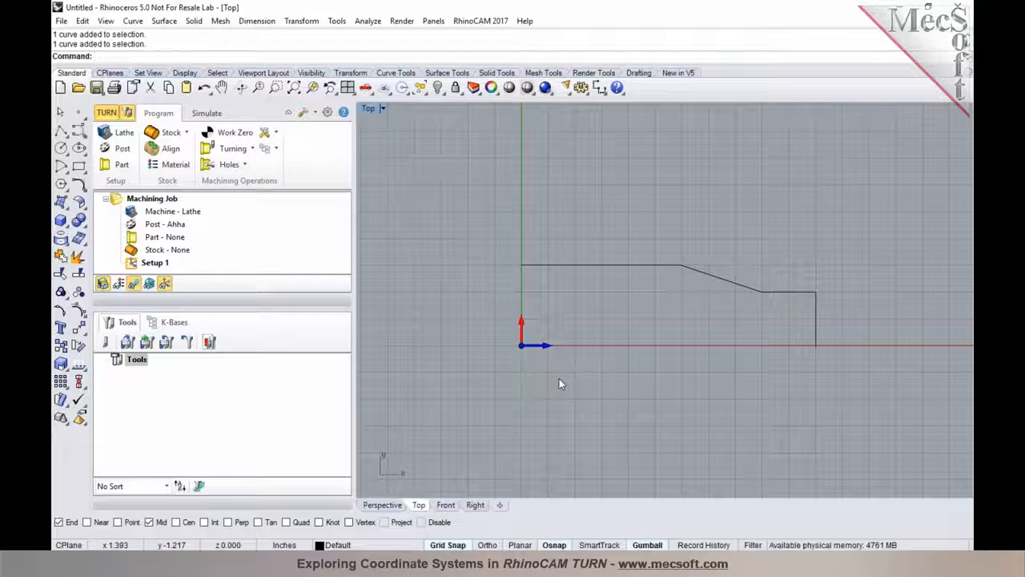
# Define the turned part from the polyline profile and select it in the machining job to show the revolved shape
pyautogui.click(117, 166)
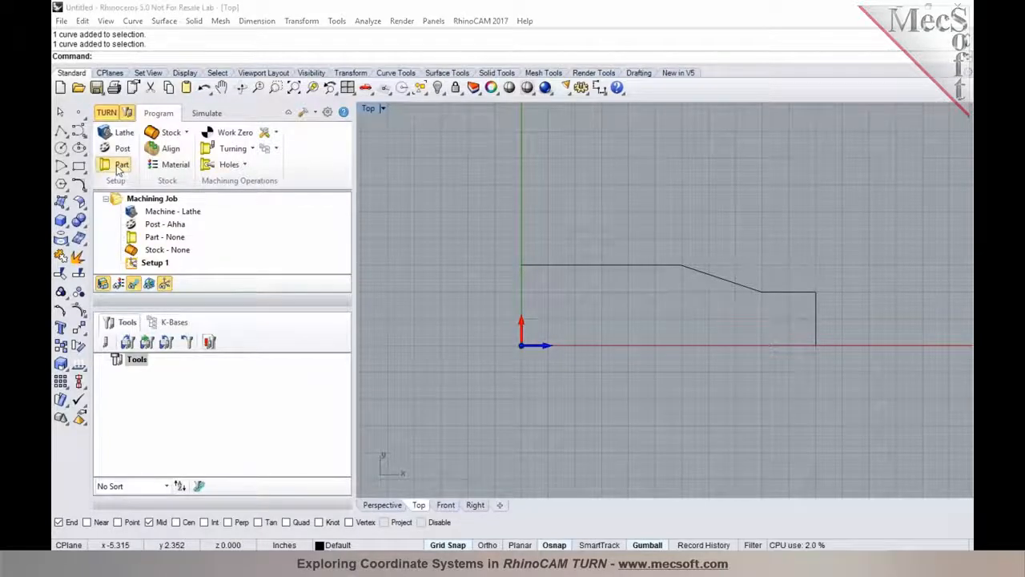
pyautogui.click(268, 467)
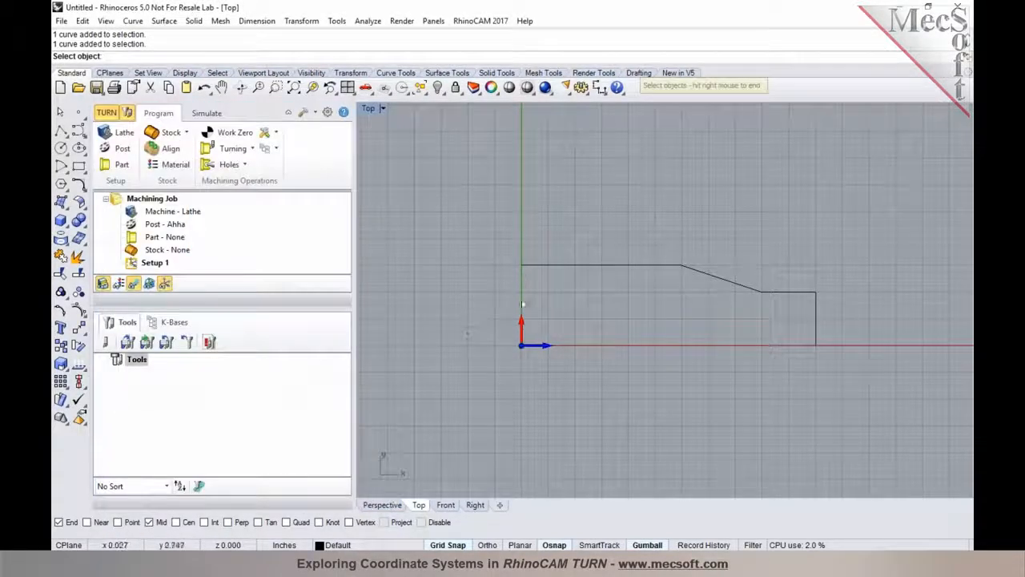
pyautogui.click(522, 266)
pyautogui.rightClick(524, 267)
pyautogui.click(319, 495)
pyautogui.click(213, 495)
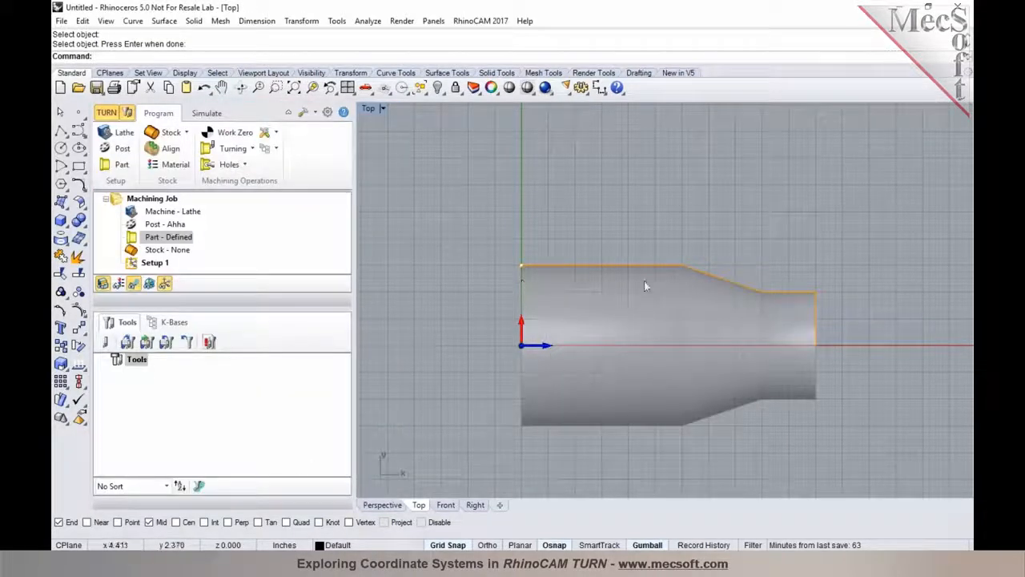
pyautogui.click(144, 238)
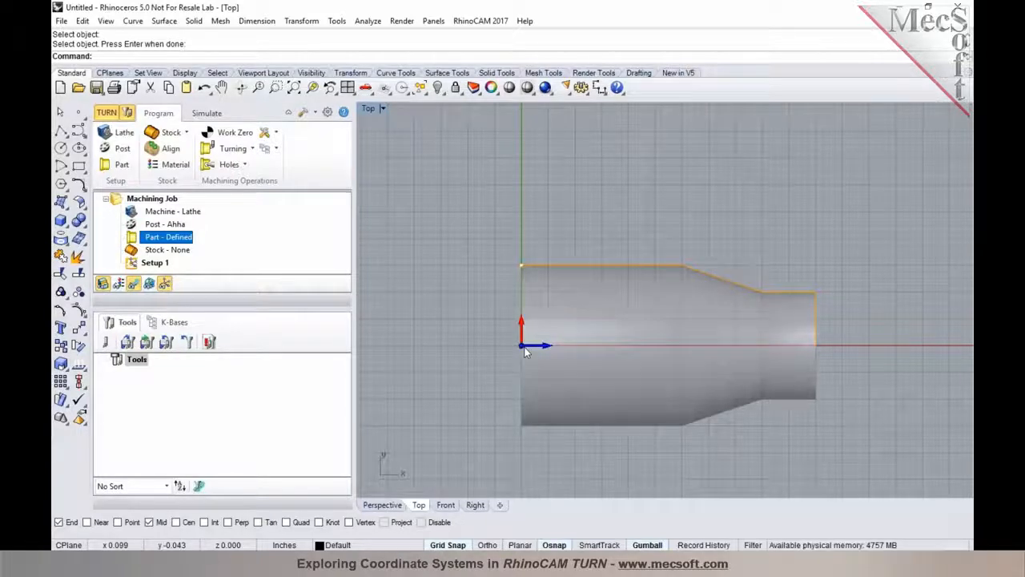
# Create a cylinder stock with an outer radius of 3.1 and a length of 11.2
pyautogui.click(166, 132)
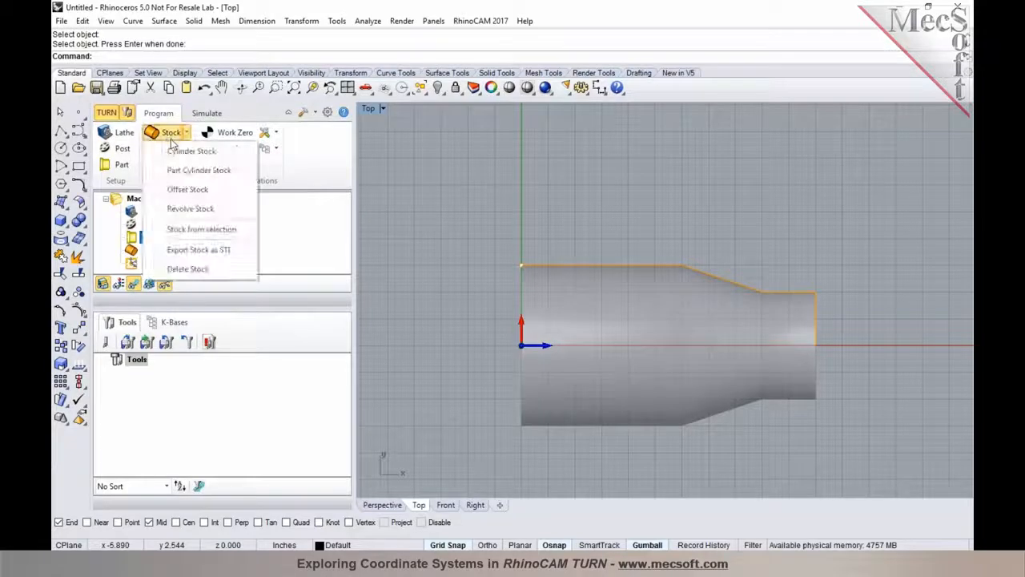
pyautogui.click(181, 150)
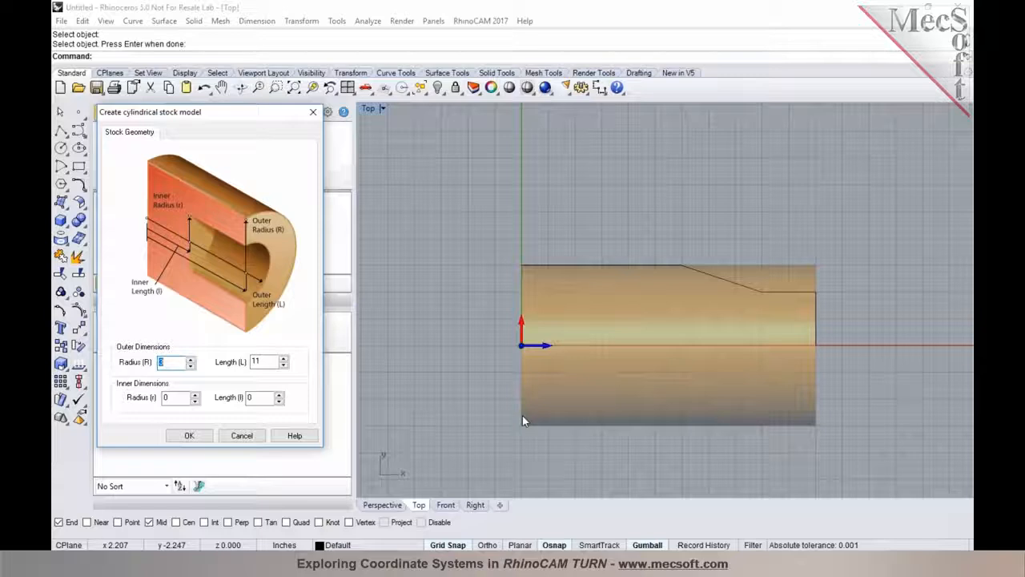
pyautogui.click(190, 358)
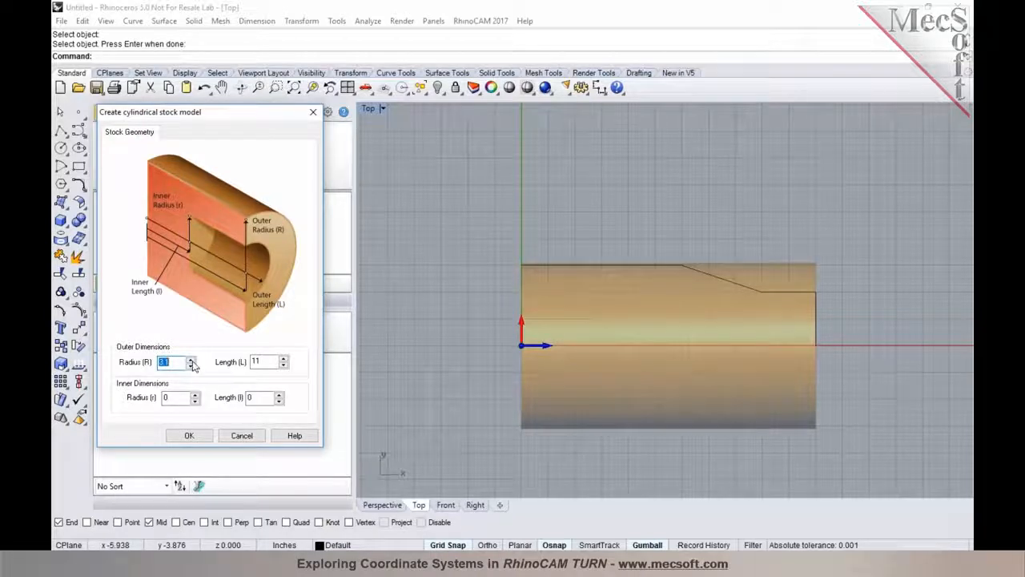
pyautogui.click(284, 360)
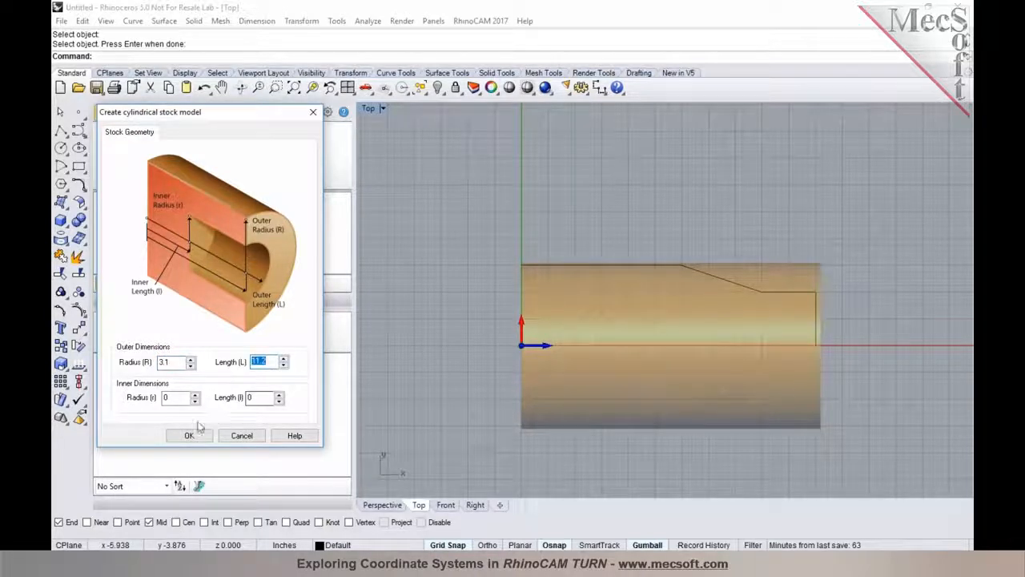
pyautogui.click(189, 435)
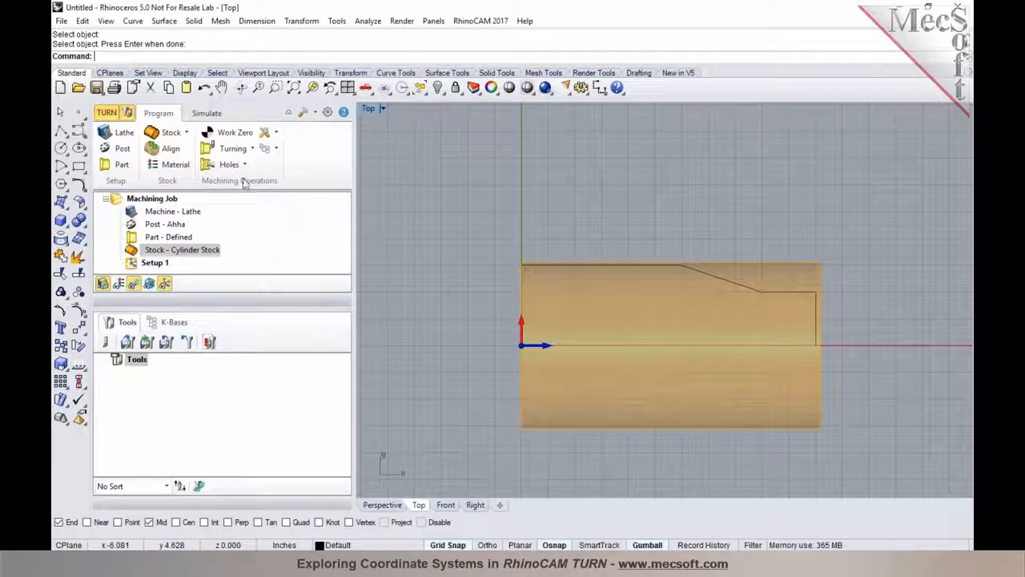
# Generate a Work Zero on the right-most face of the stock box, and select Setup 1 to show its coordinate system
pyautogui.click(230, 132)
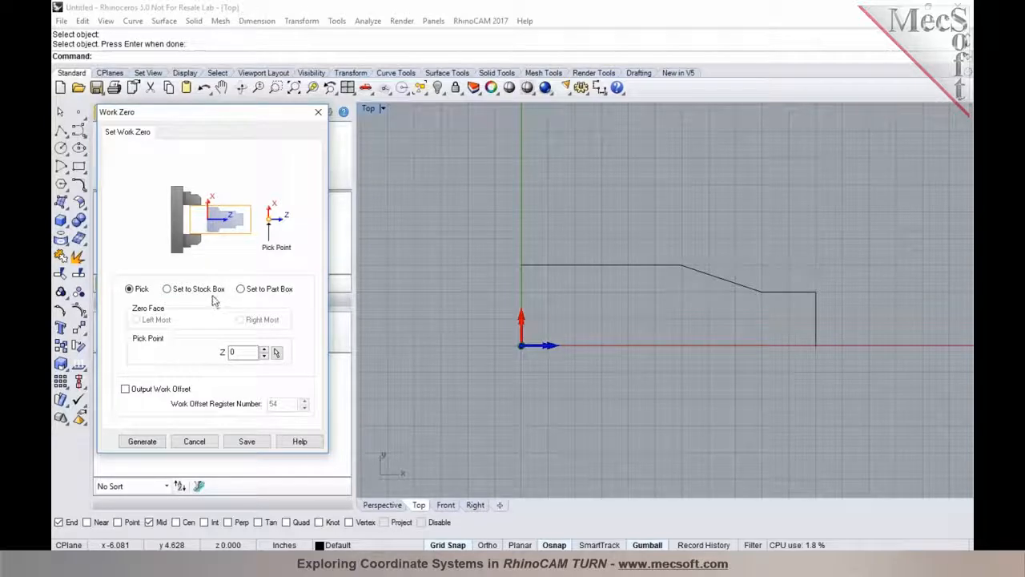
pyautogui.click(200, 289)
pyautogui.click(241, 320)
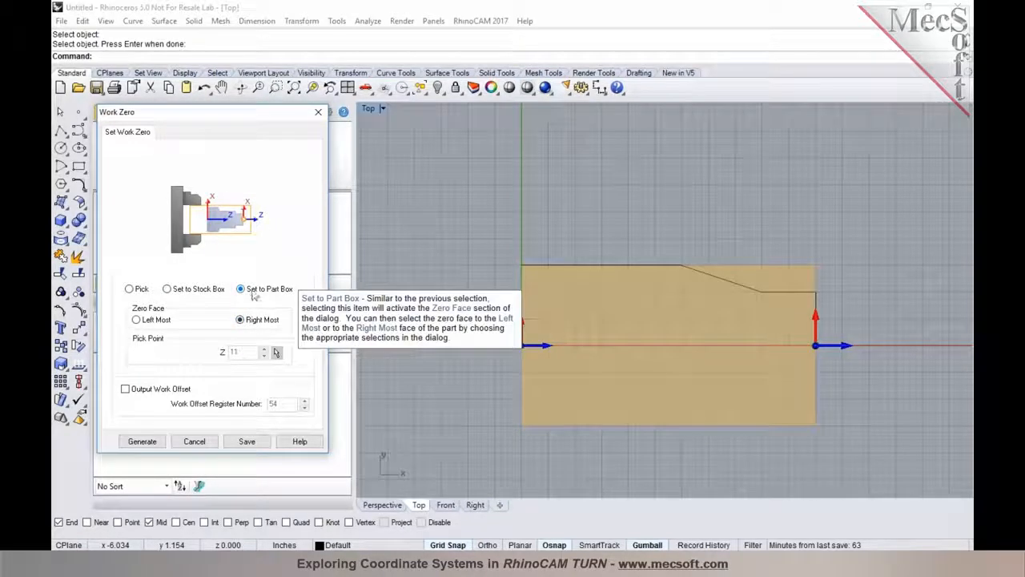
pyautogui.click(154, 441)
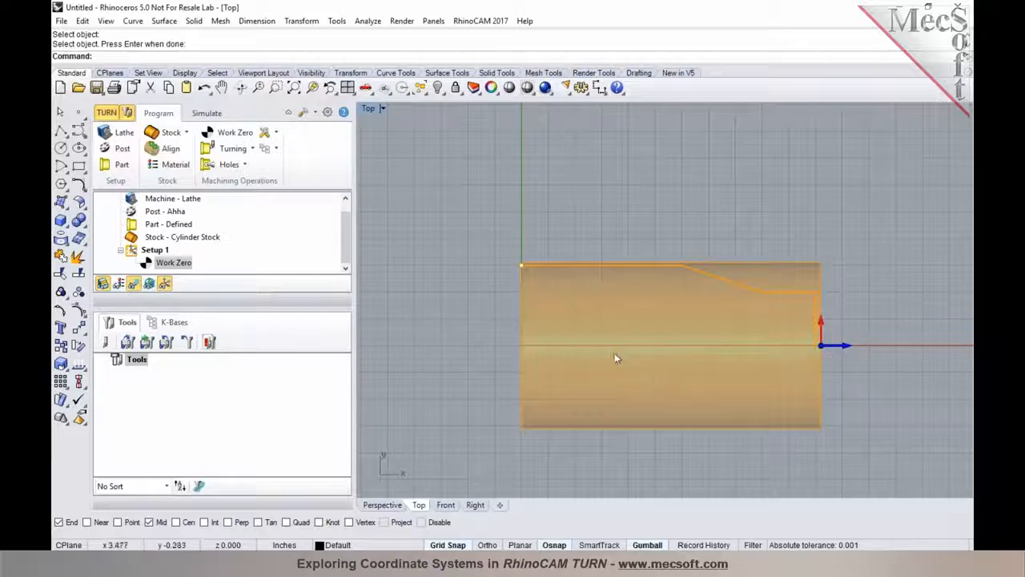
pyautogui.click(155, 250)
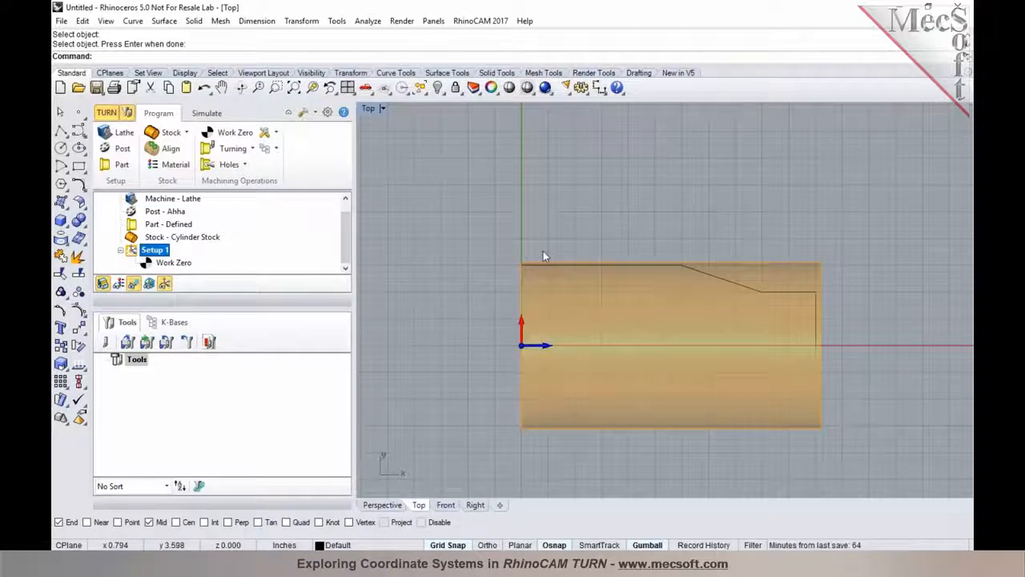
# Move the profile curve in the negative X direction so that its end face lies at the origin
pyautogui.scroll(-3, 684, 280)
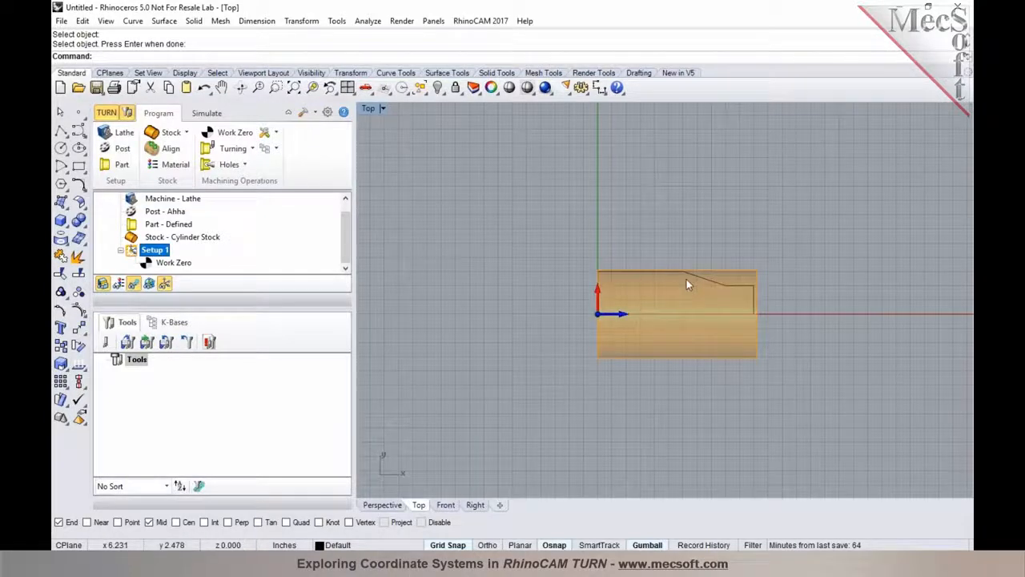
pyautogui.scroll(3, 632, 281)
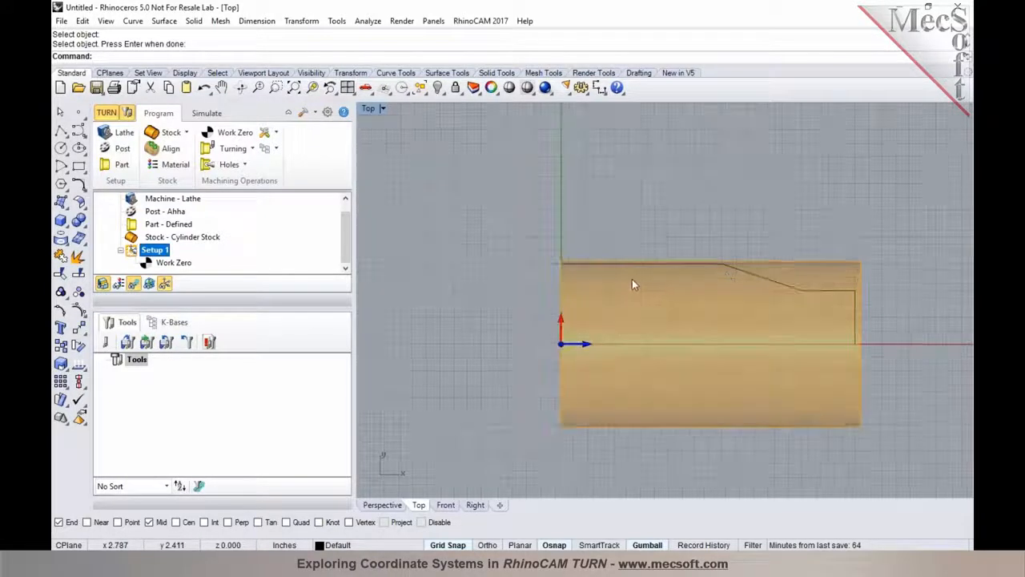
pyautogui.click(786, 286)
pyautogui.moveTo(753, 304); pyautogui.dragTo(460, 286)
pyautogui.click(655, 313)
pyautogui.scroll(-10, 669, 318)
pyautogui.scroll(10, 627, 323)
# Hide the stock display so that only the profile curve is shown
pyautogui.click(166, 200)
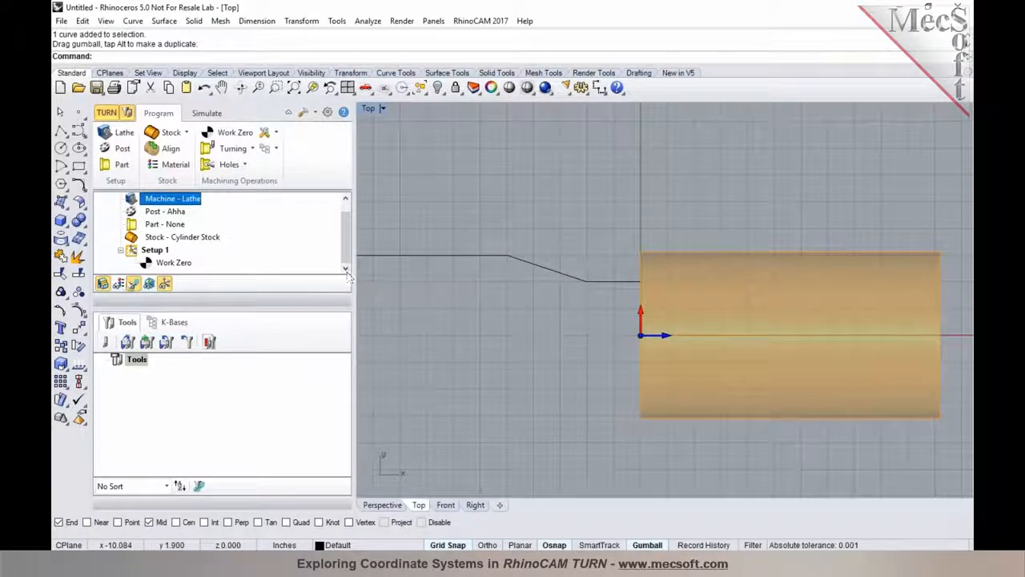
pyautogui.click(104, 285)
pyautogui.scroll(-8, 689, 311)
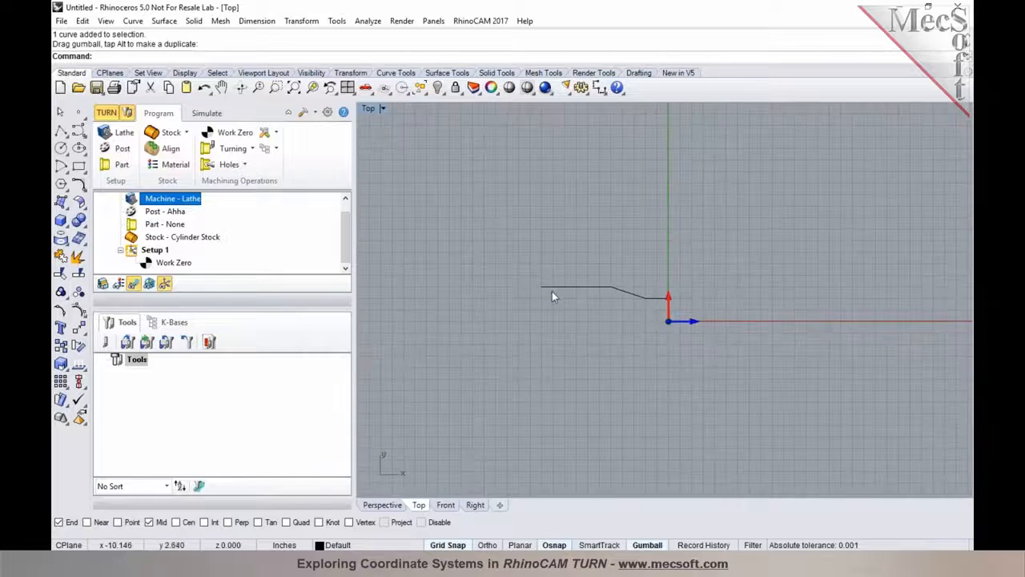
# Move the profile curve along the X axis to the positive side of the origin
pyautogui.click(552, 288)
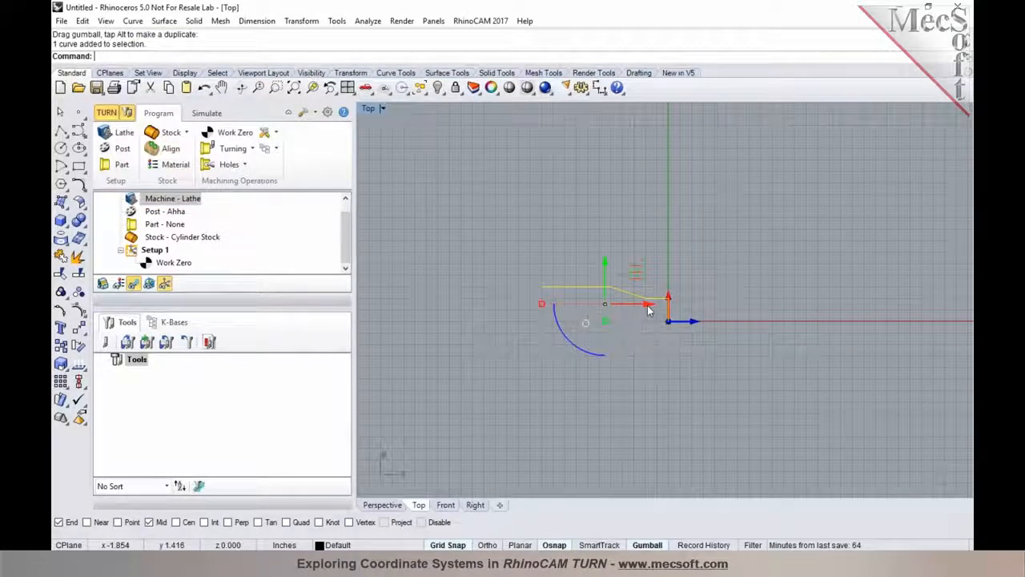
pyautogui.moveTo(649, 310); pyautogui.dragTo(779, 318)
pyautogui.click(622, 292)
pyautogui.scroll(5, 768, 302)
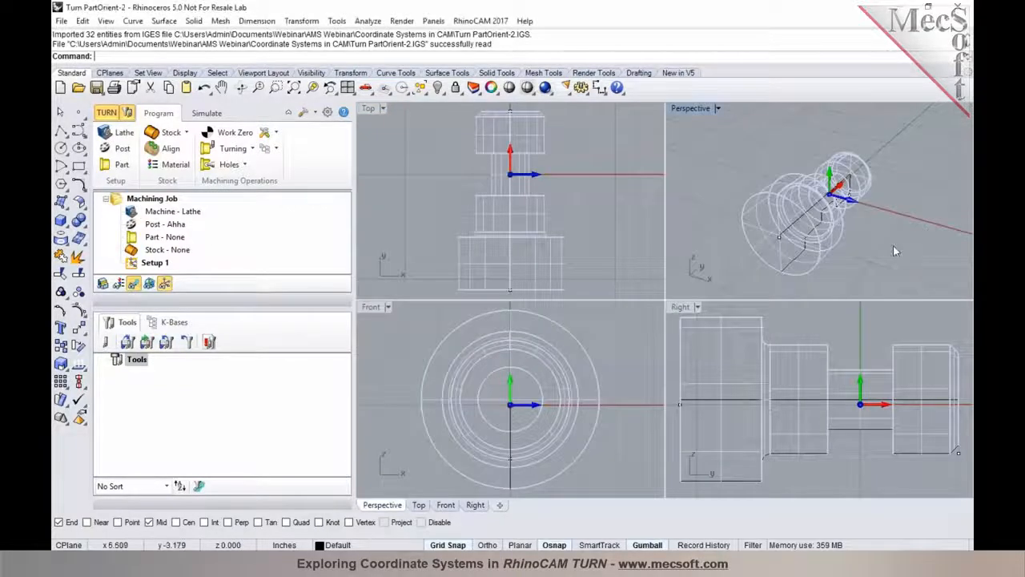
# Set the Top view of the imported turned part to shaded display and return to the four-view layout
pyautogui.doubleClick(369, 109)
pyautogui.scroll(-2, 447, 263)
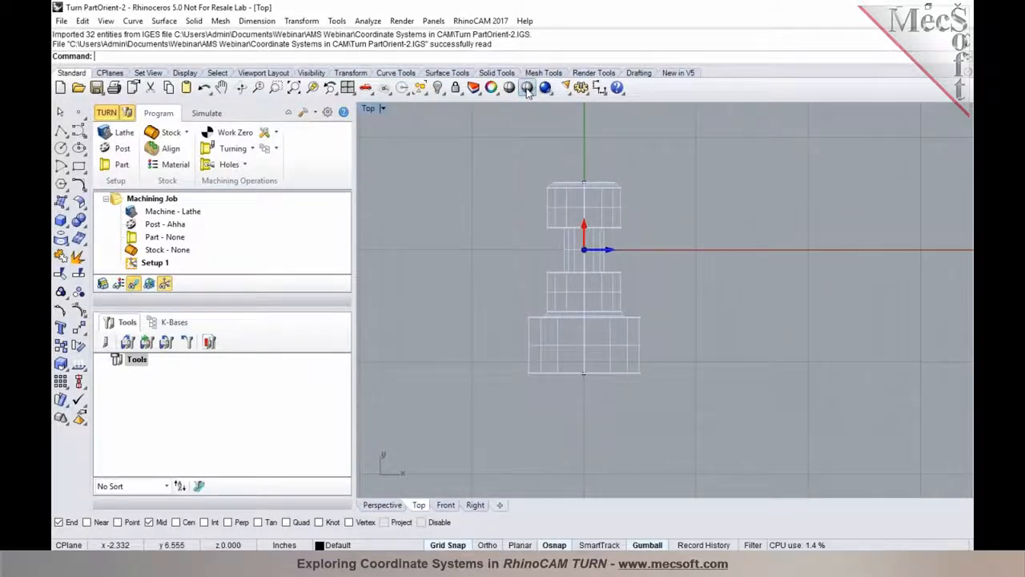
pyautogui.click(527, 88)
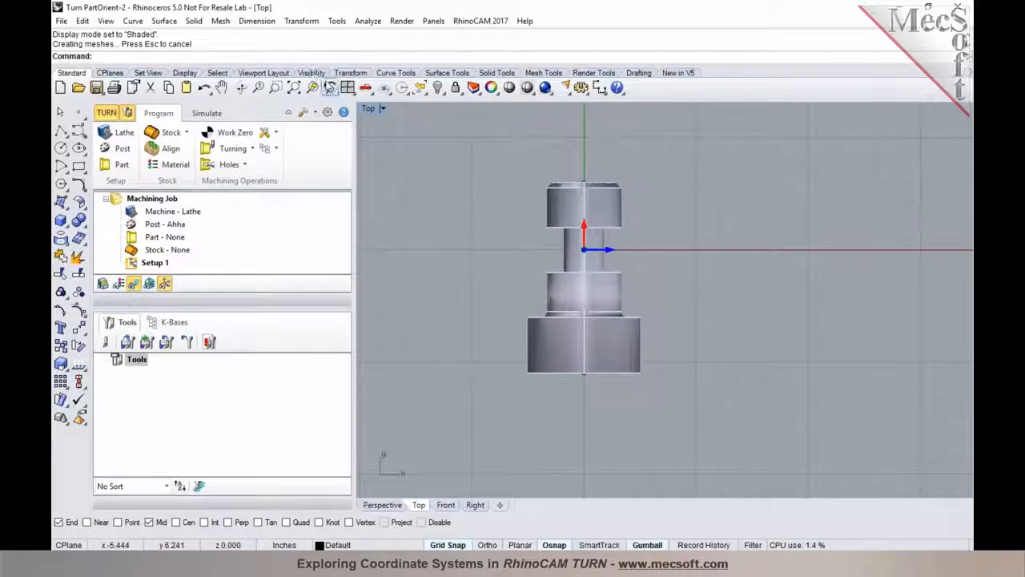
pyautogui.click(347, 88)
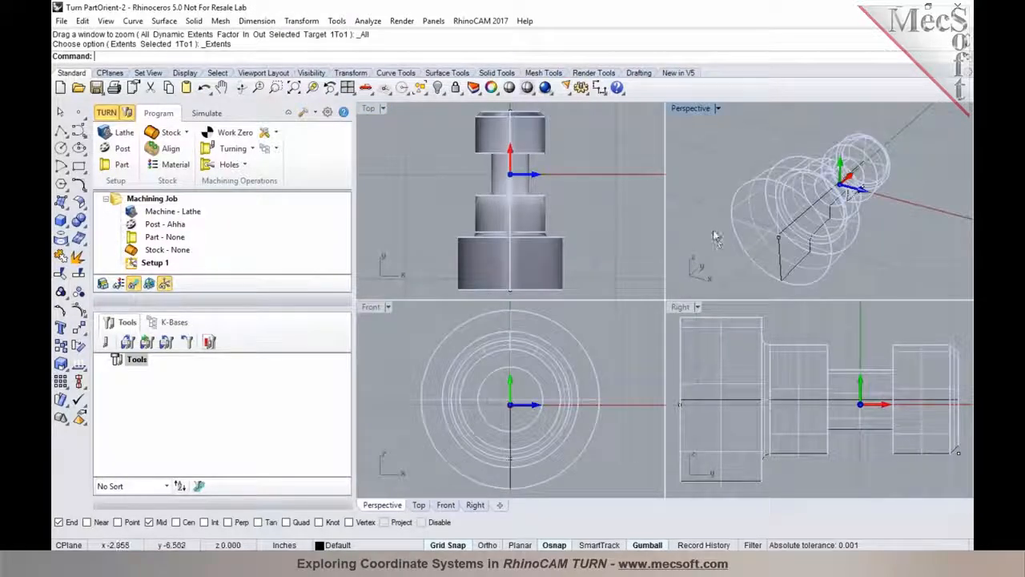
# Shade the Perspective view and rotate the whole part 90 degrees clockwise in the Top view, putting its large end toward negative X
pyautogui.click(527, 88)
pyautogui.moveTo(877, 172)
pyautogui.mouseDown(button='right')
pyautogui.moveTo(892, 170)
pyautogui.moveTo(864, 171)
pyautogui.mouseUp(button='right')
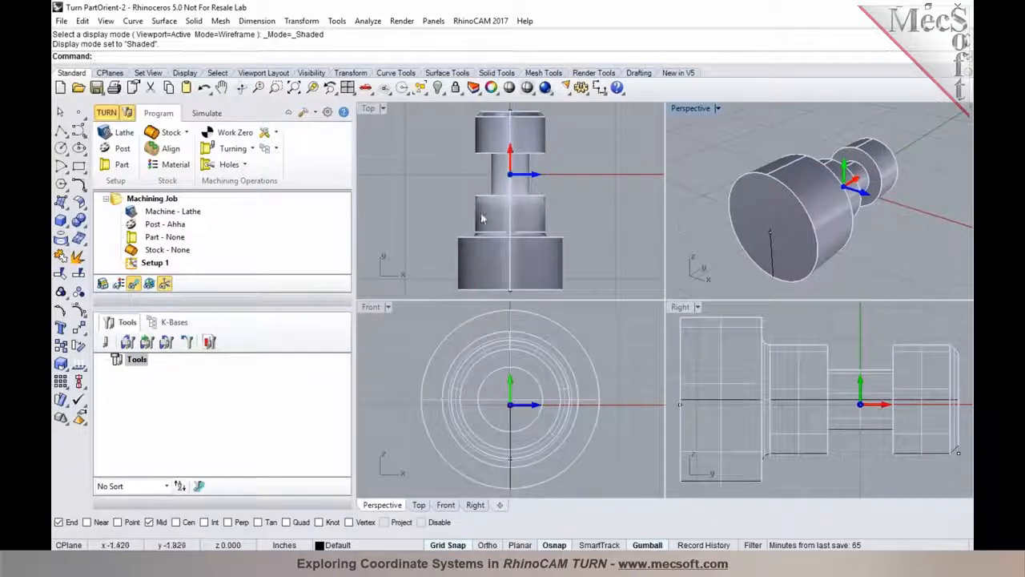
pyautogui.scroll(-3, 495, 209)
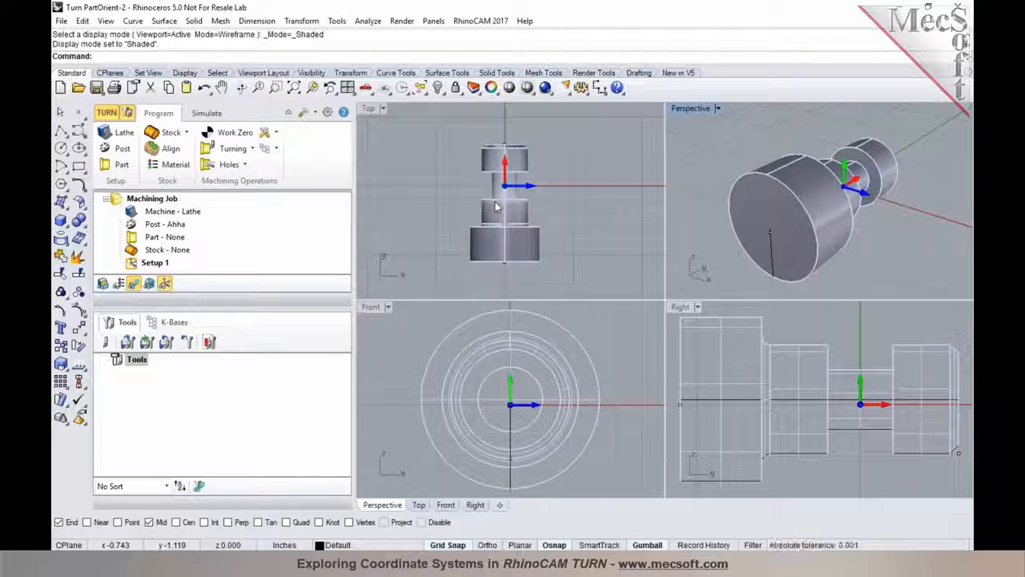
pyautogui.moveTo(428, 123); pyautogui.dragTo(556, 276)
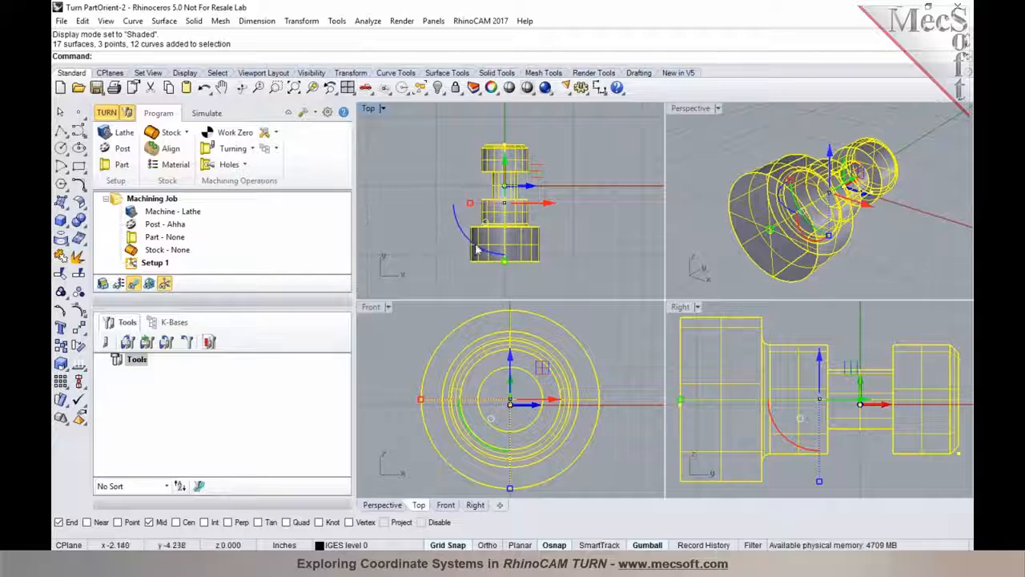
pyautogui.moveTo(475, 247); pyautogui.dragTo(425, 156)
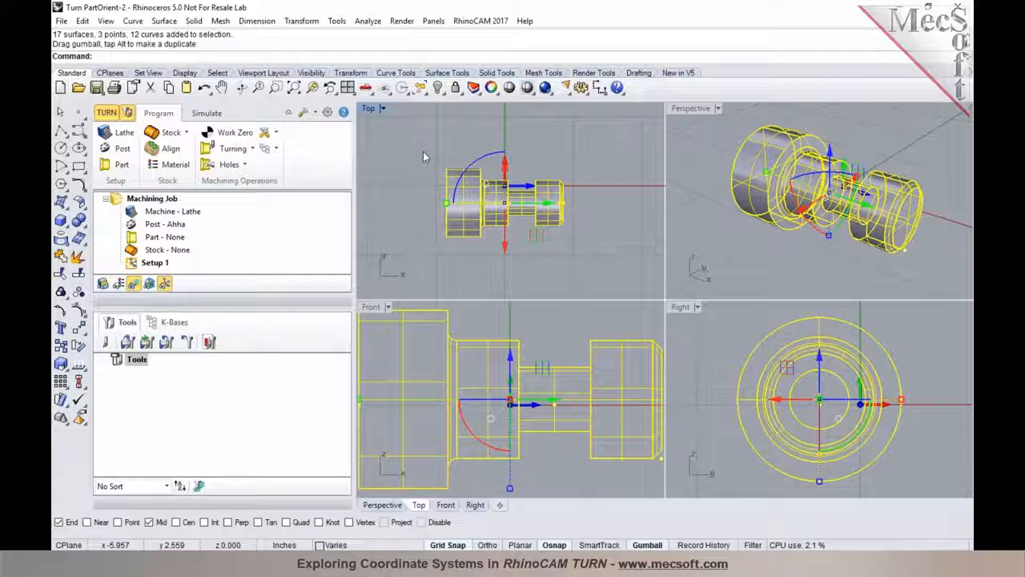
# Move all the part's geometry from the centre of its large end face to the origin, using only the Cen object snap
pyautogui.moveTo(773, 230); pyautogui.dragTo(743, 228, button='right')
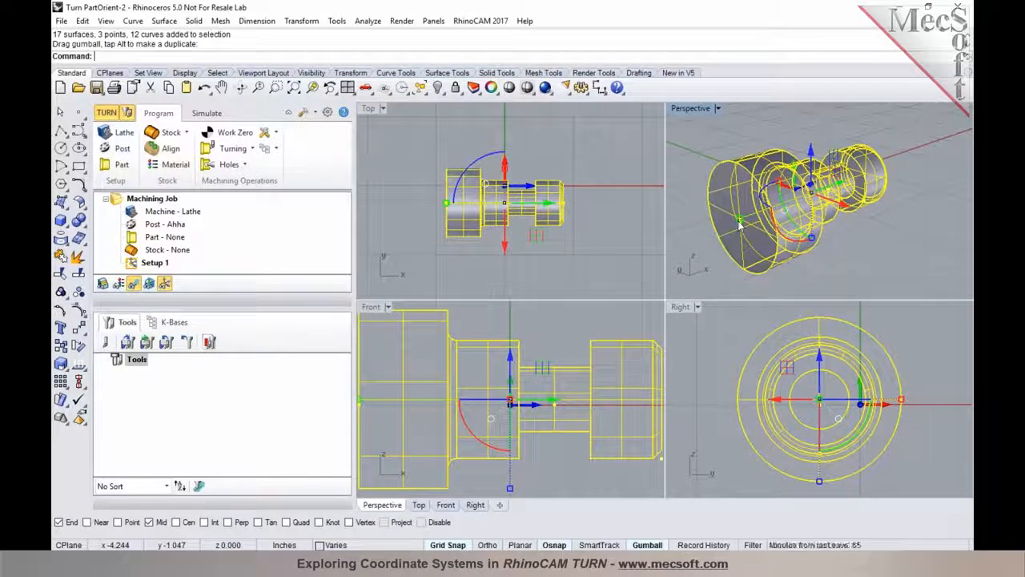
pyautogui.click(694, 181)
pyautogui.scroll(-3, 742, 157)
pyautogui.hotkey('ctrl', 'a')
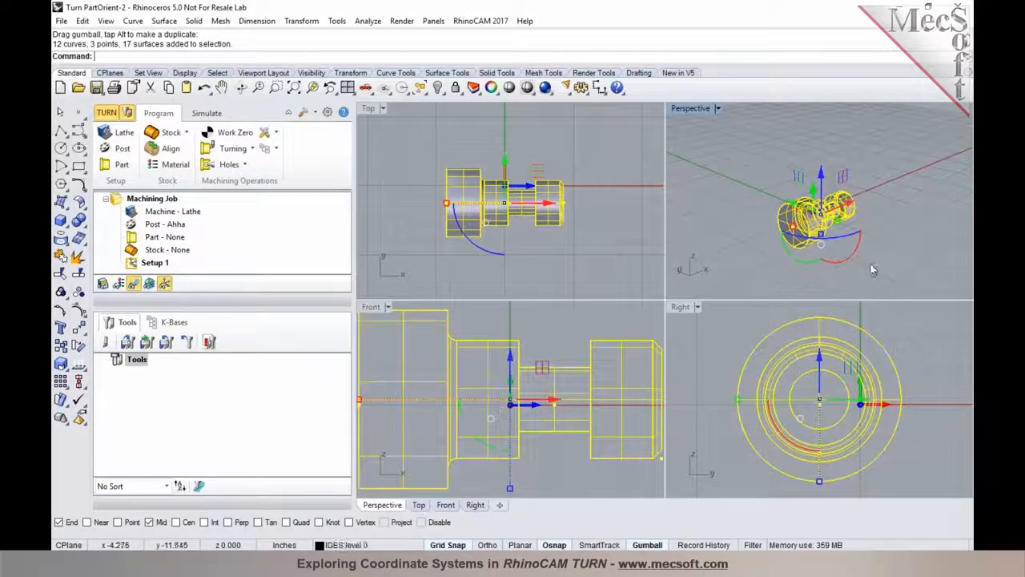
pyautogui.scroll(3, 871, 265)
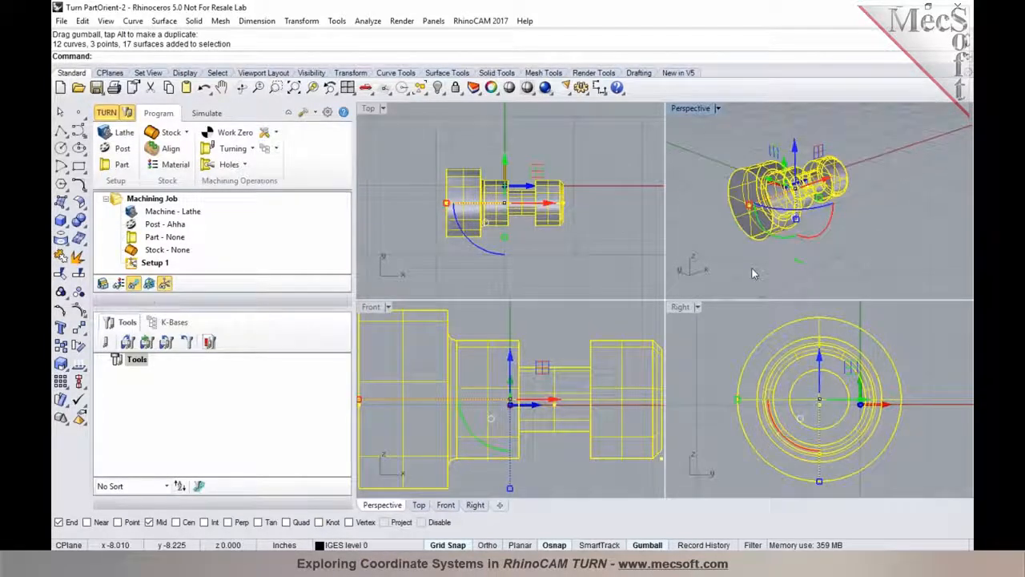
pyautogui.click(301, 20)
pyautogui.click(311, 36)
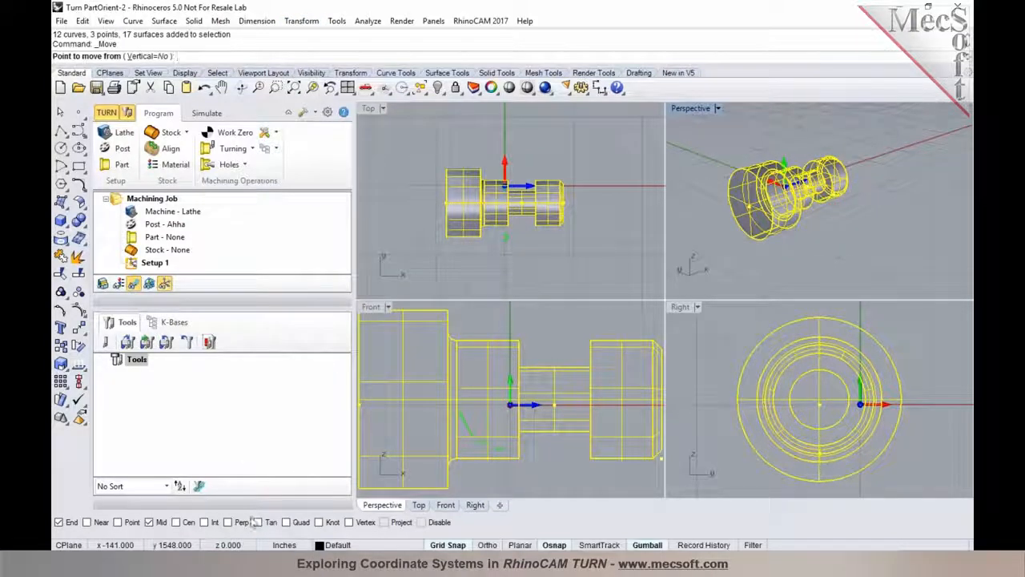
pyautogui.rightClick(186, 522)
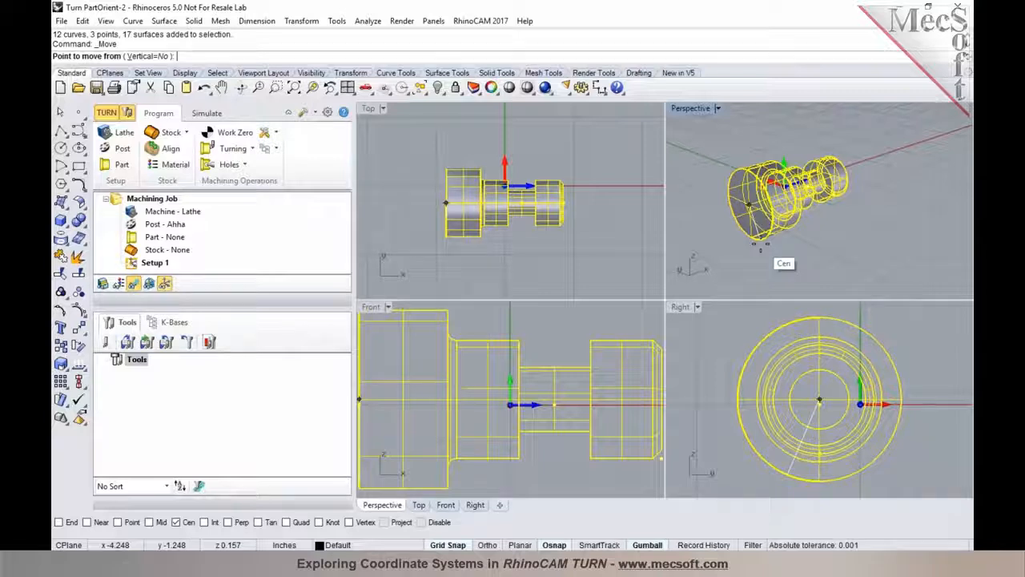
pyautogui.click(725, 255)
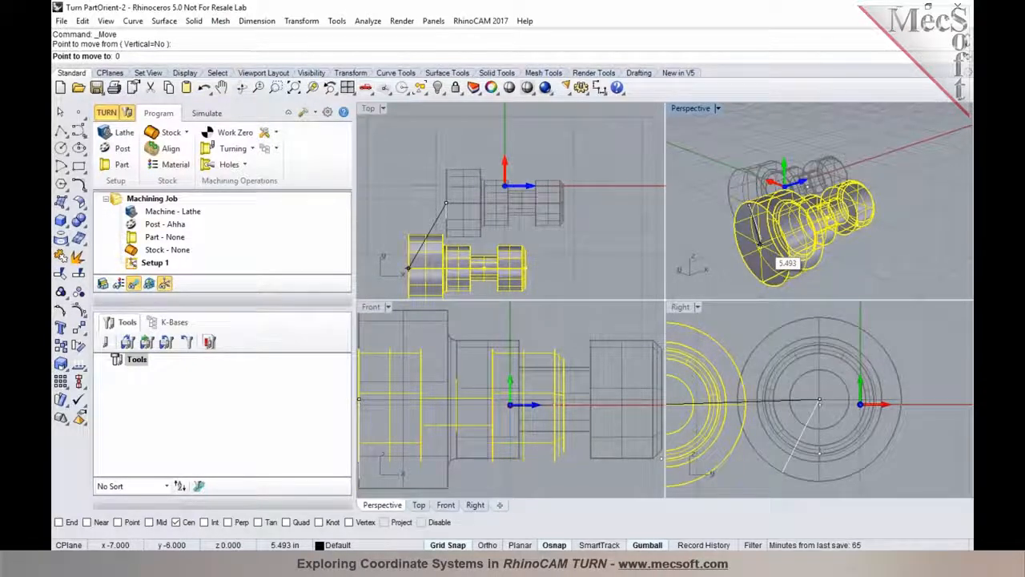
pyautogui.press('Return')
pyautogui.click(543, 222)
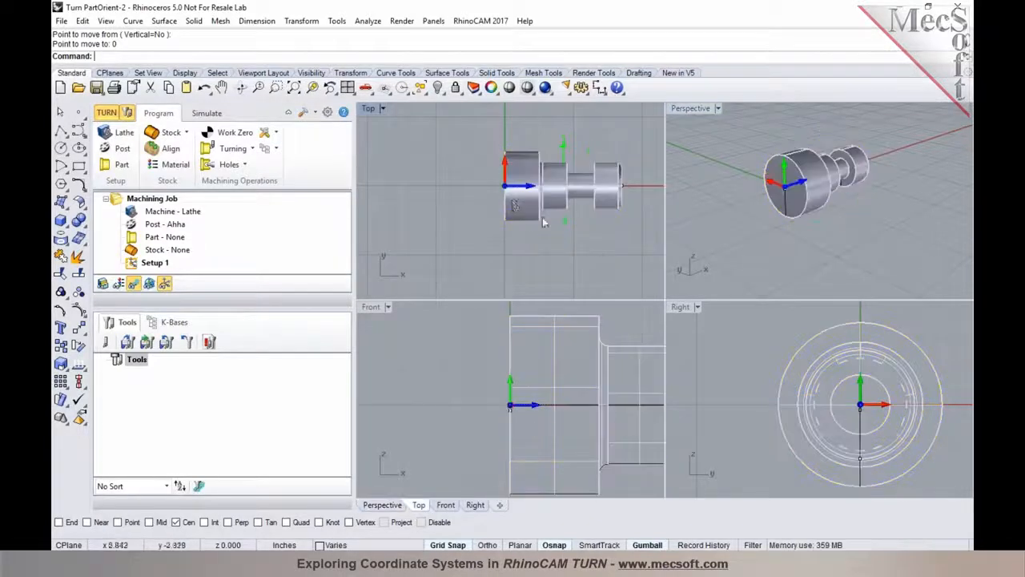
# Maximize the Top view and define all the turned part's surfaces as the part geometry for turning operations
pyautogui.doubleClick(369, 108)
pyautogui.scroll(-2, 508, 238)
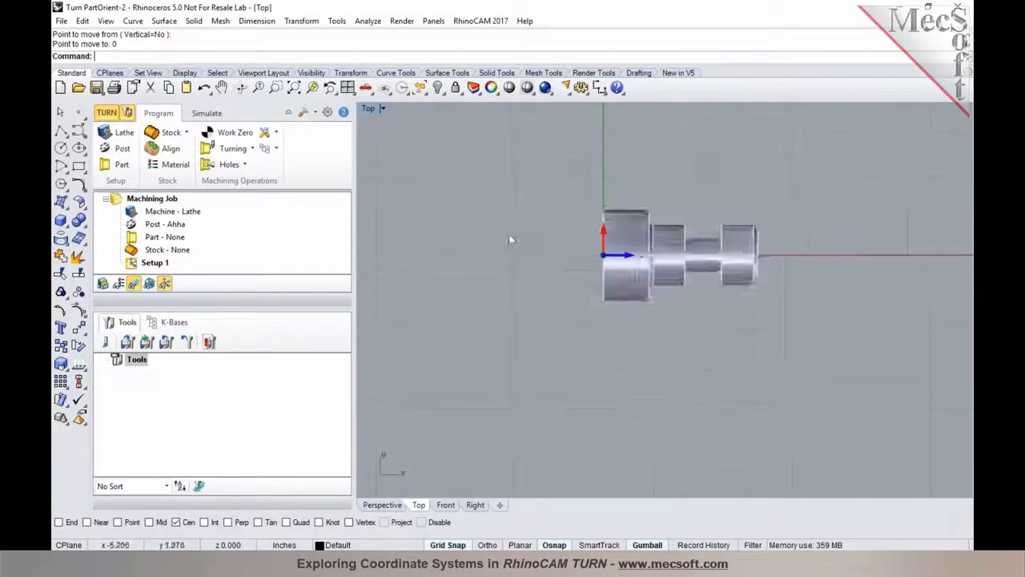
pyautogui.scroll(3, 496, 291)
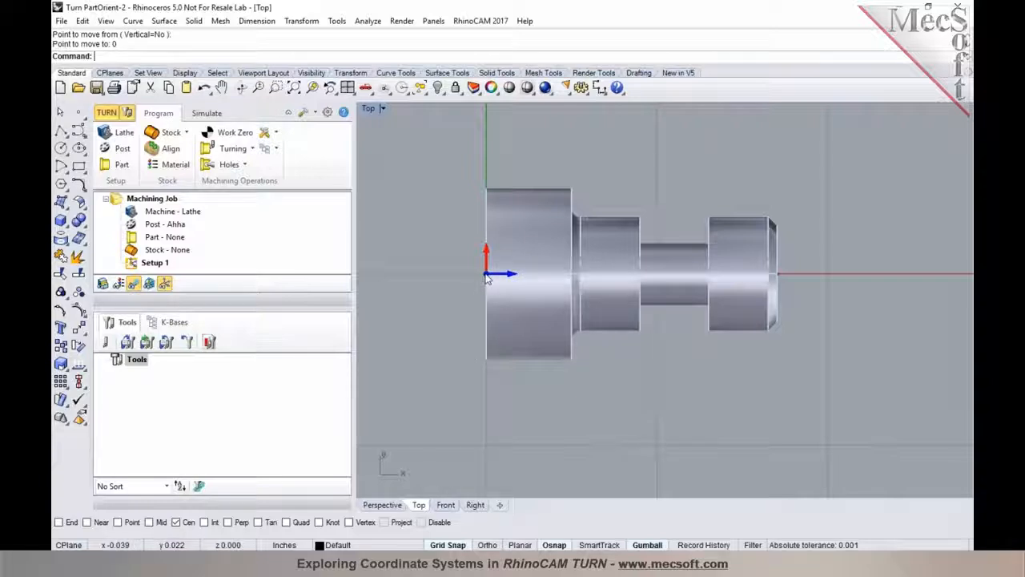
pyautogui.click(378, 506)
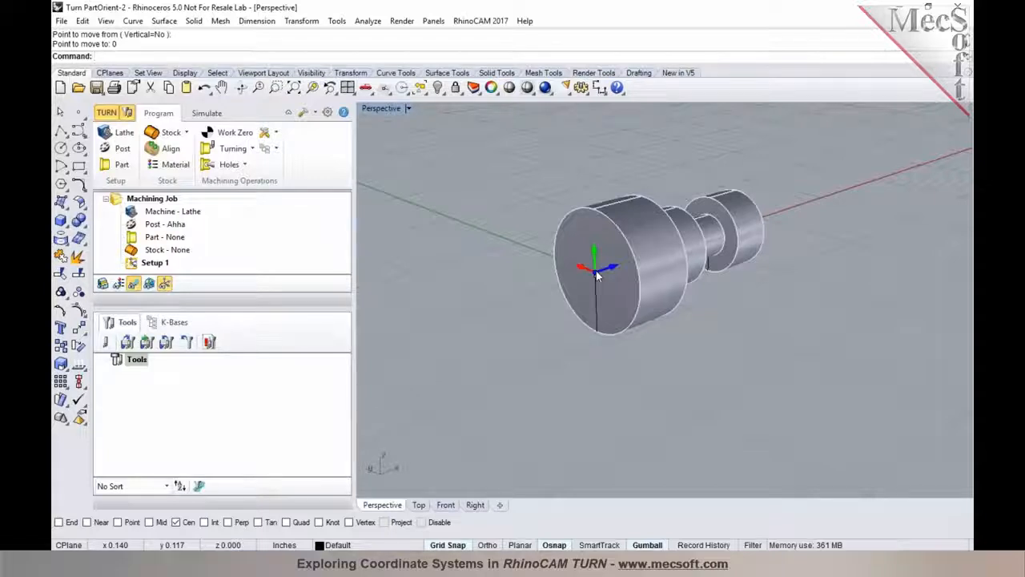
pyautogui.click(419, 505)
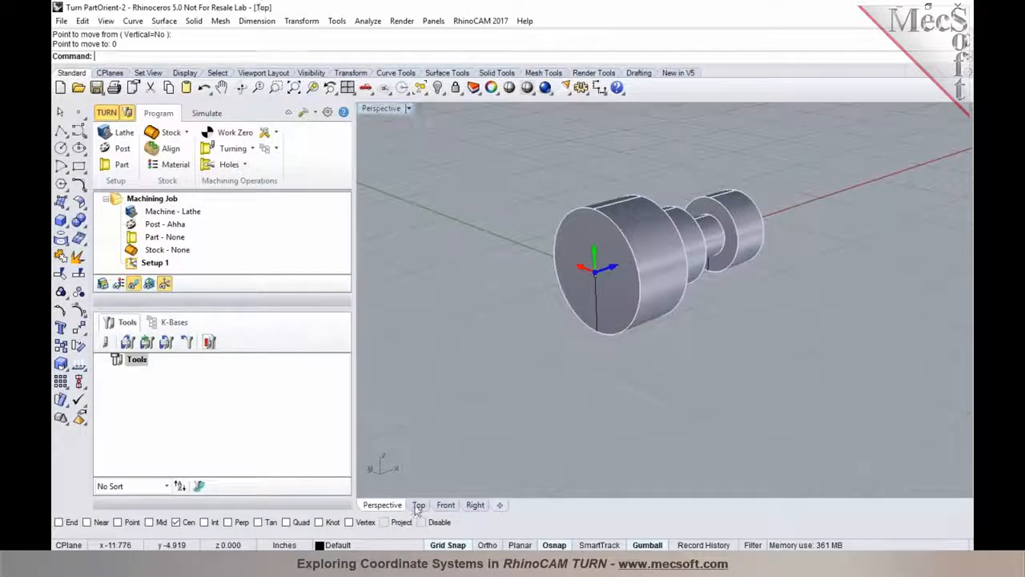
pyautogui.click(122, 164)
pyautogui.click(128, 200)
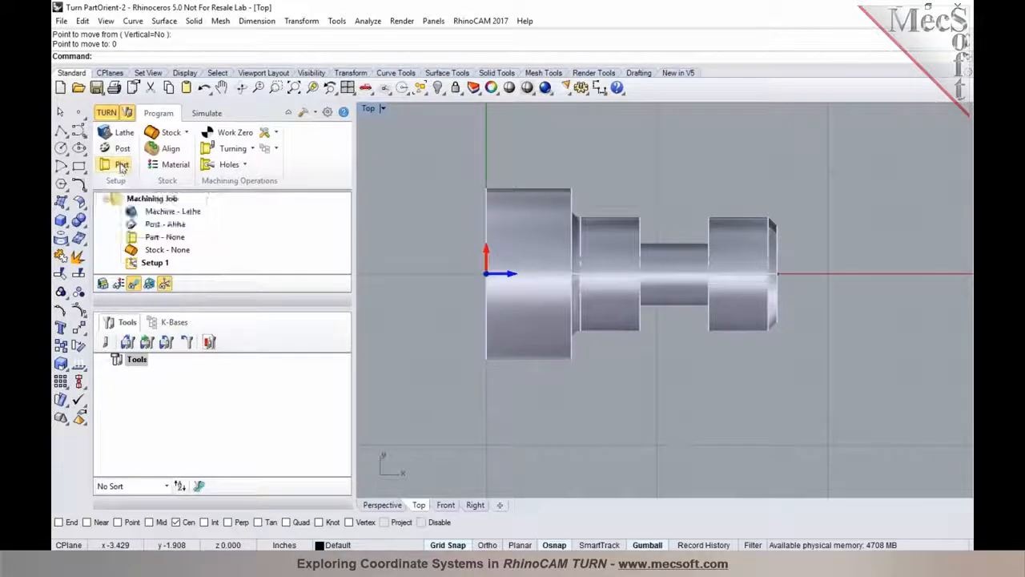
pyautogui.click(184, 462)
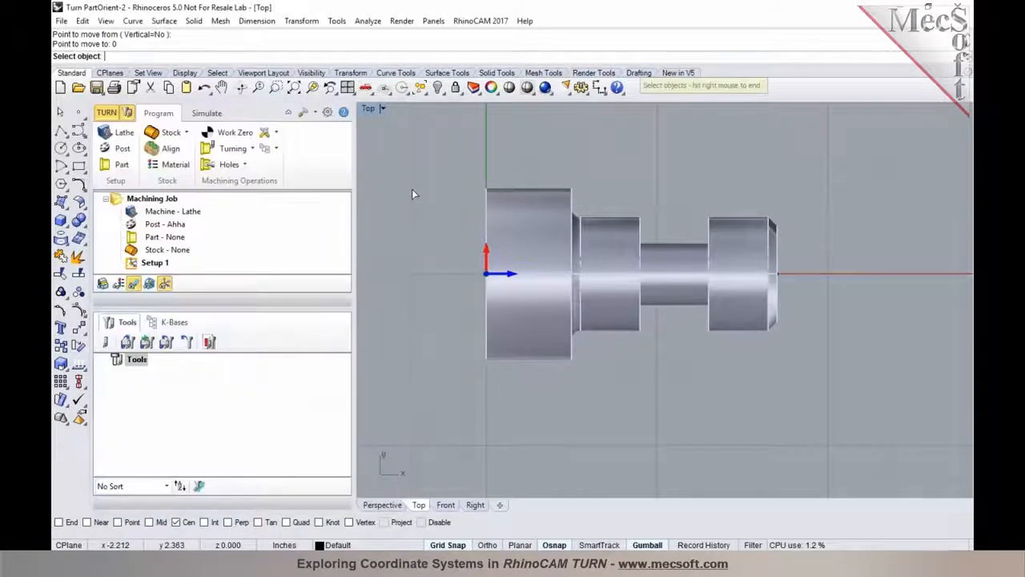
pyautogui.moveTo(778, 404); pyautogui.dragTo(816, 418)
pyautogui.rightClick(808, 412)
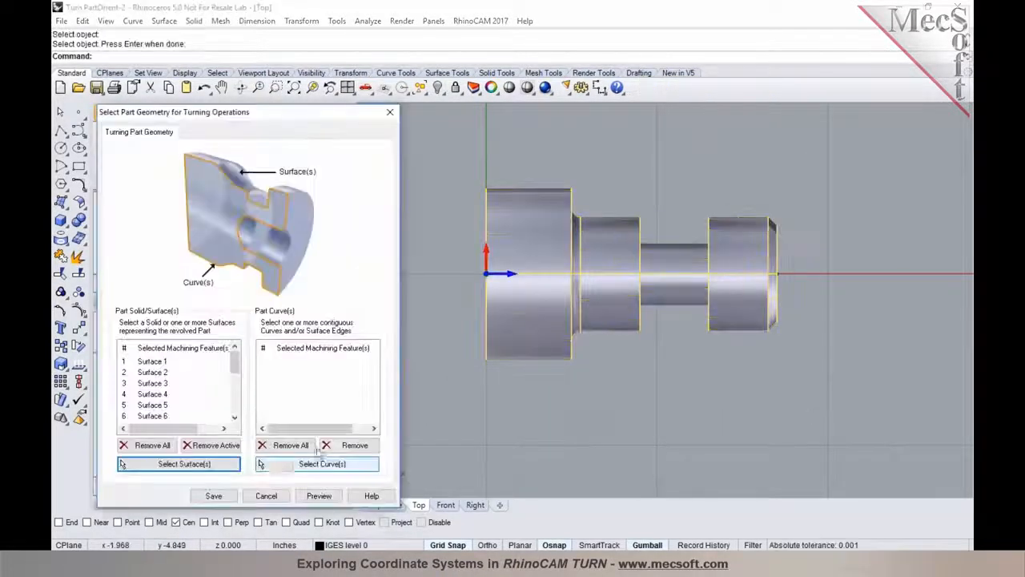
pyautogui.click(214, 496)
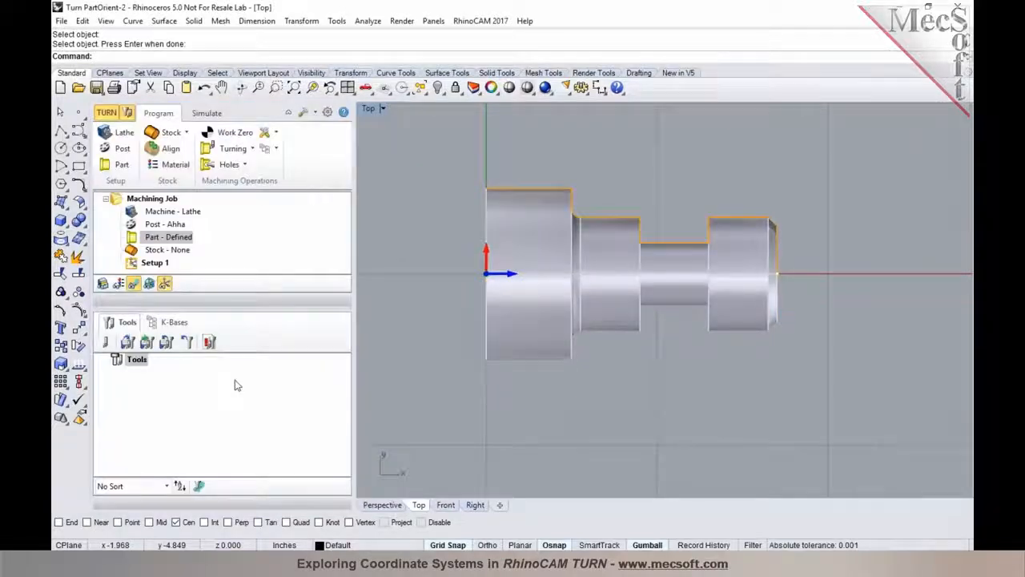
# Create a Part Cylinder Stock around the turned part
pyautogui.click(172, 133)
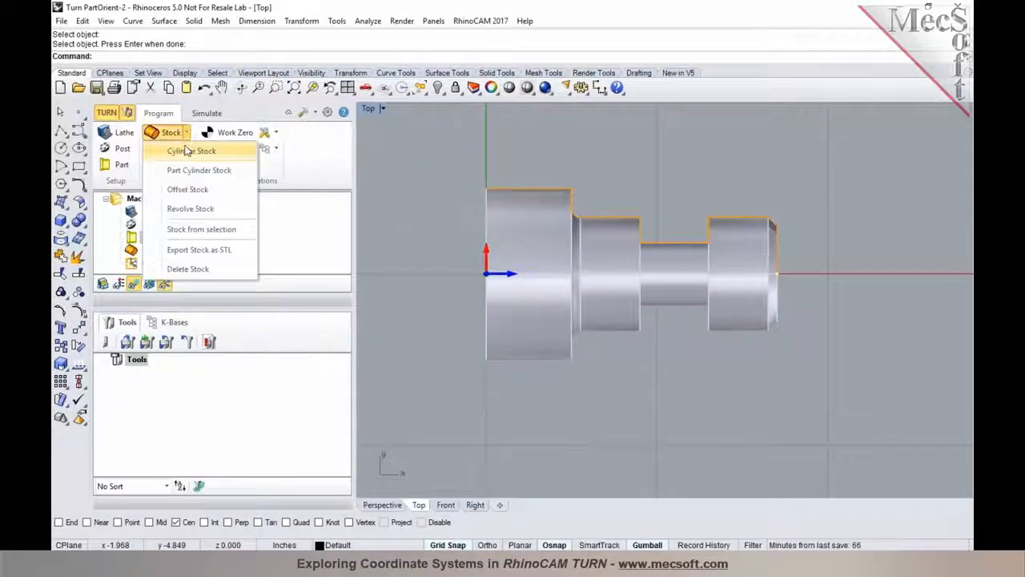
pyautogui.click(190, 171)
pyautogui.click(186, 334)
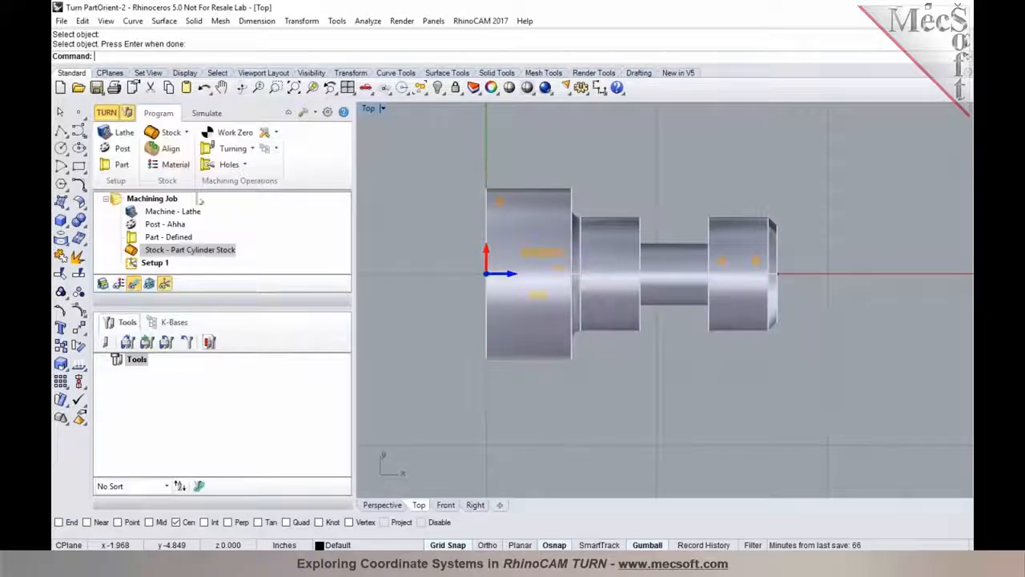
# Generate the work zero set to the stock box, with Right Most as the zero face
pyautogui.click(232, 137)
pyautogui.click(215, 290)
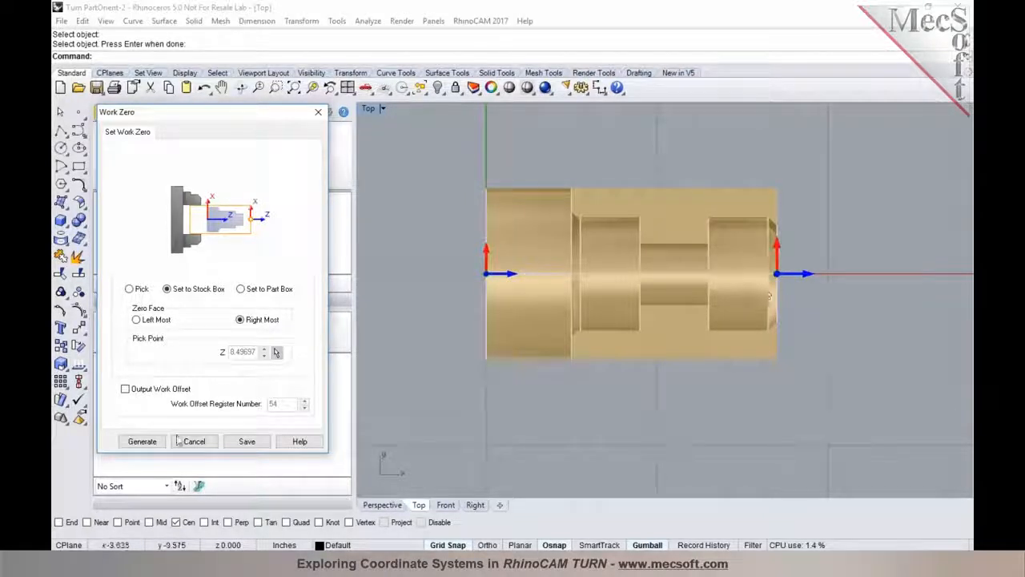
pyautogui.click(141, 441)
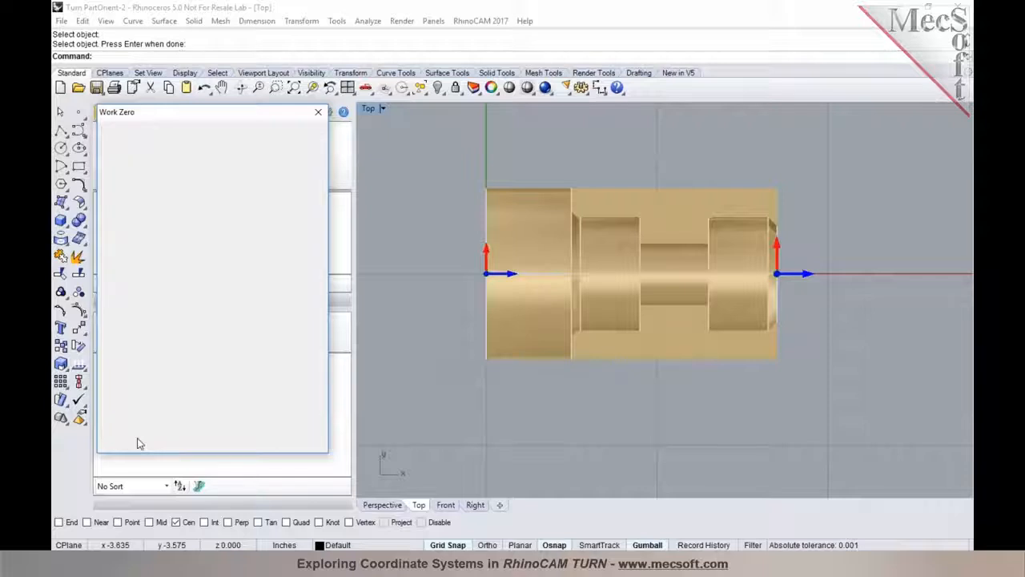